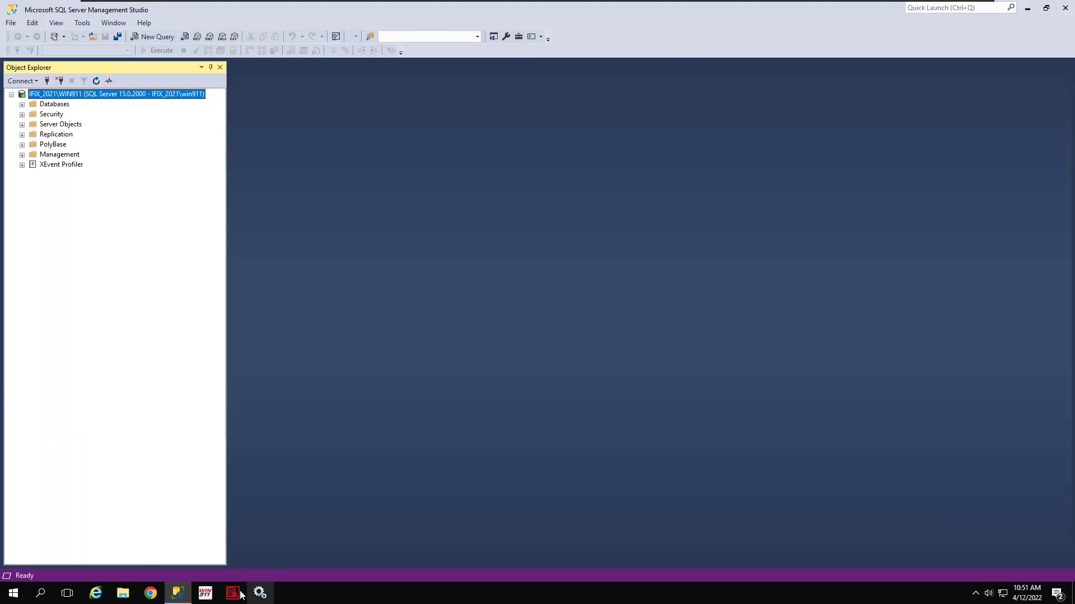
Minimize SQL Server Management Studio, open File Explorer and browse via %appdata% up to AppData, into the Local\WIN-911_Software folder
left_click(177, 594)
left_click(123, 594)
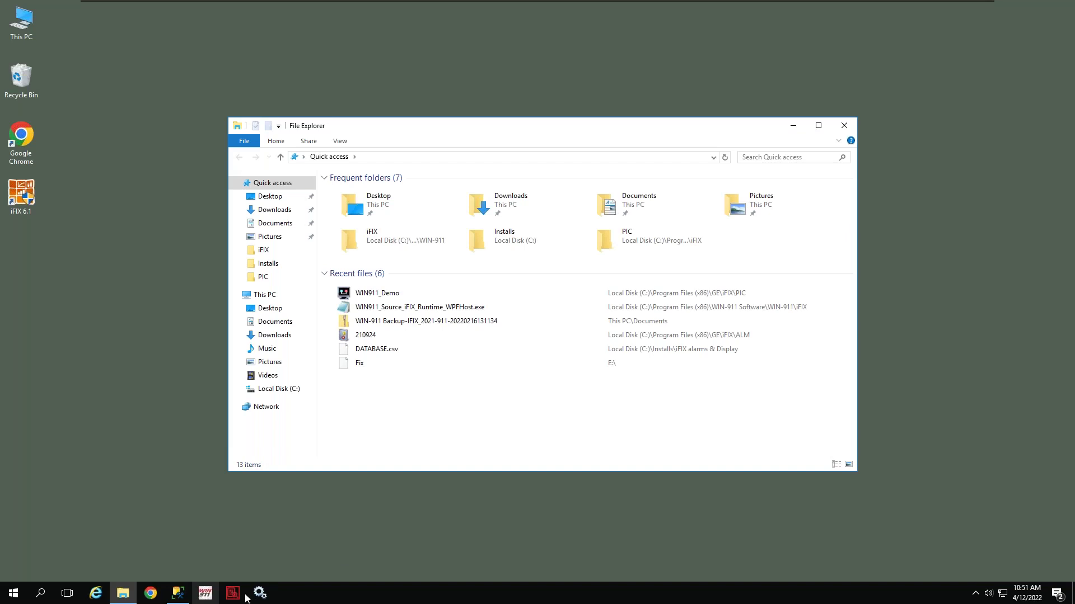
left_click(380, 157)
type("%")
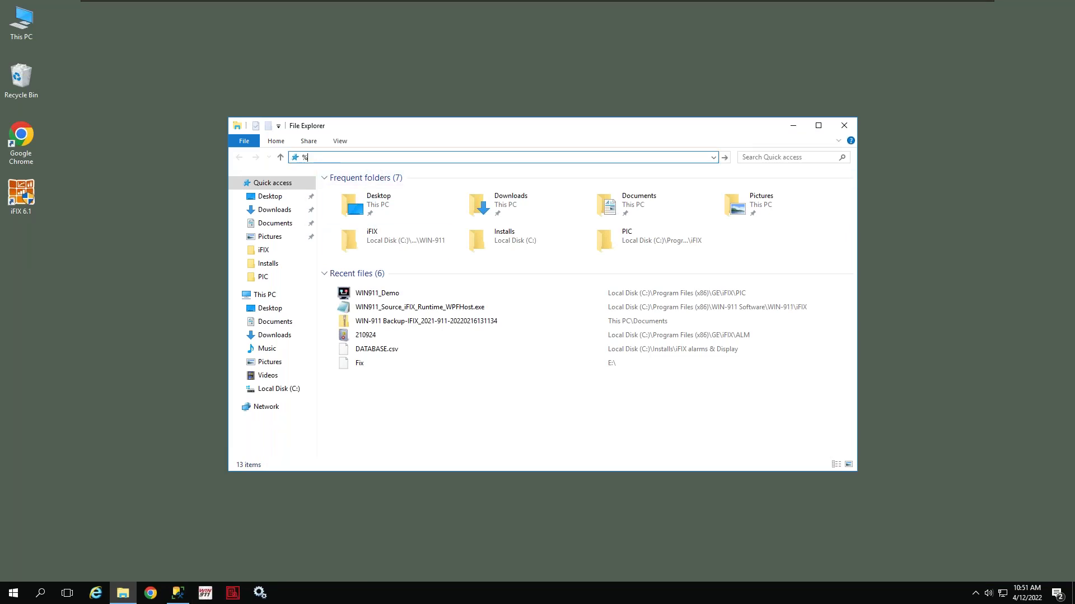
type("appdata%")
key("Return")
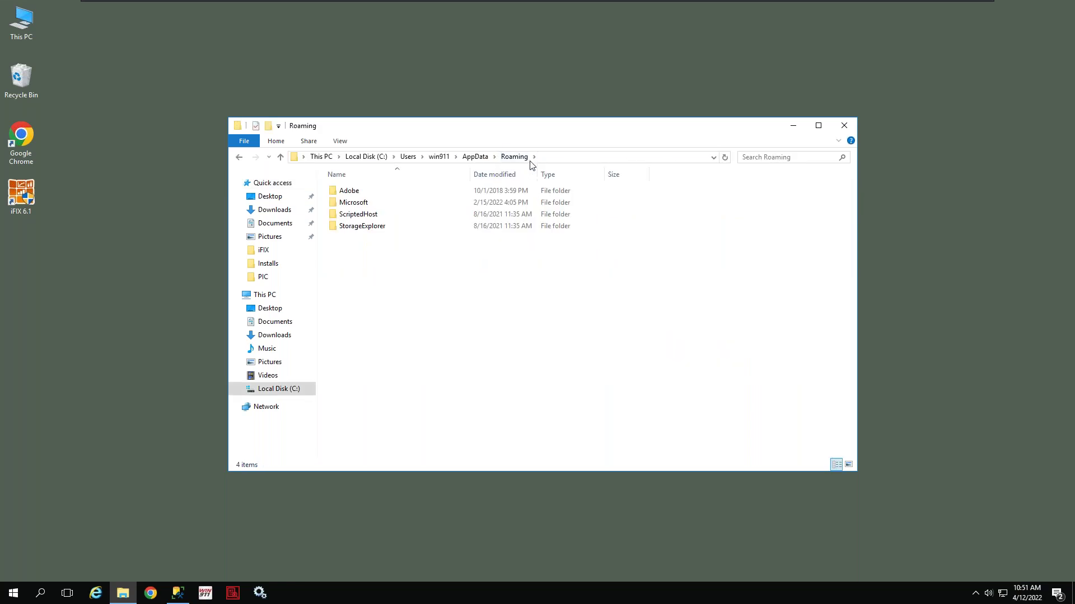
left_click(475, 157)
double_click(347, 191)
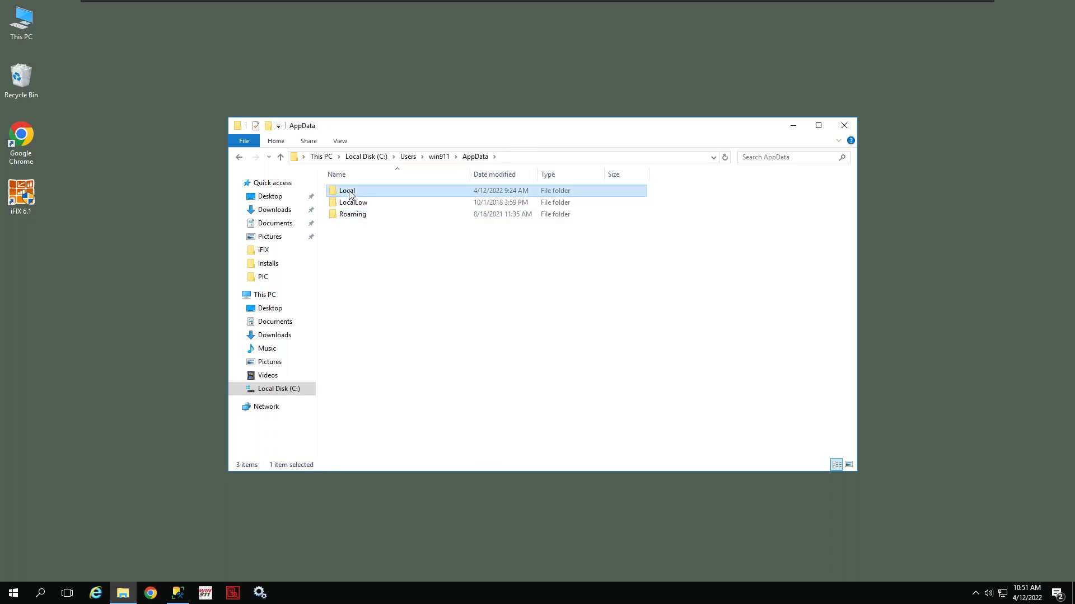
double_click(367, 332)
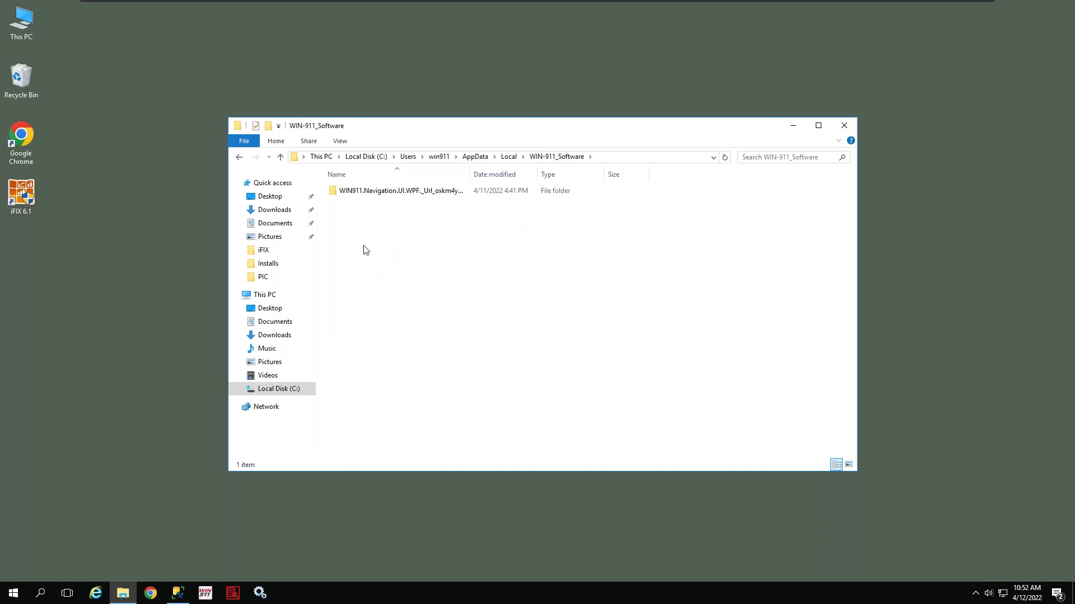
Go to %appdata% again and move up one level to the AppData folder
left_click(650, 162)
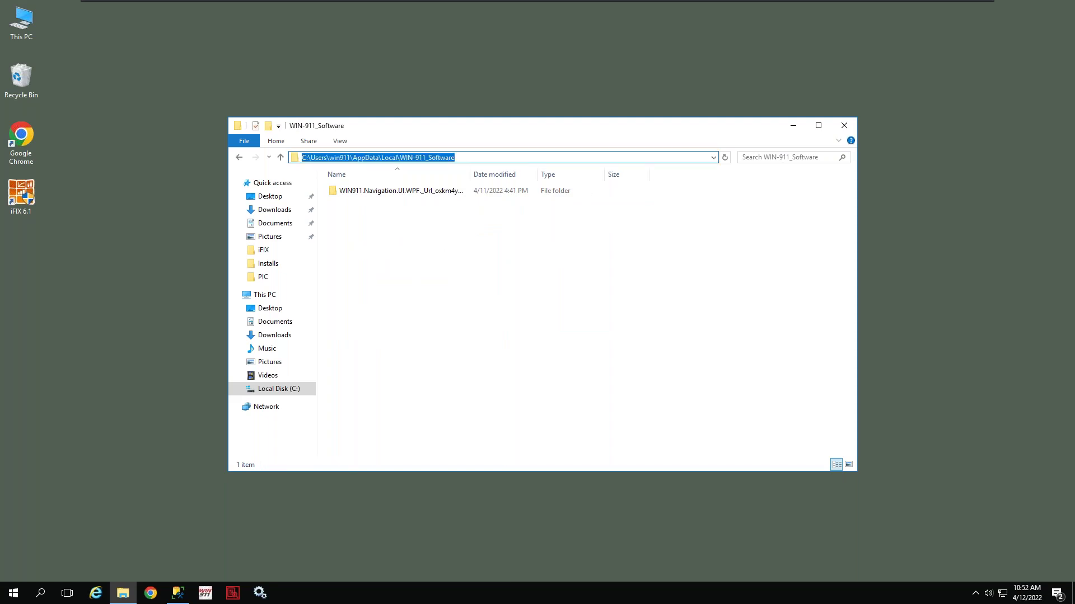
type("%appdata%")
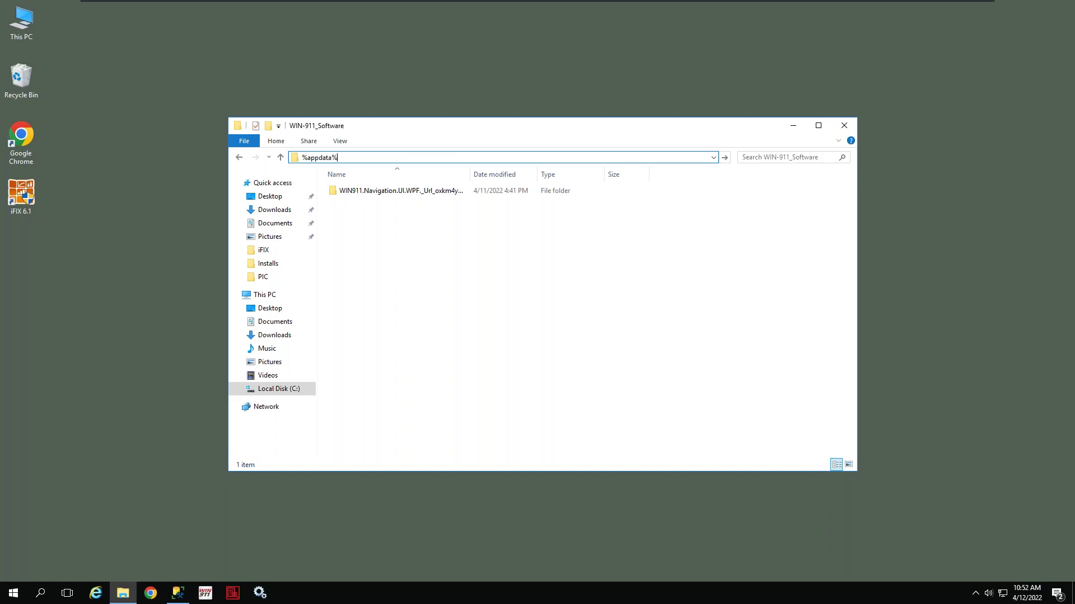
key("Return")
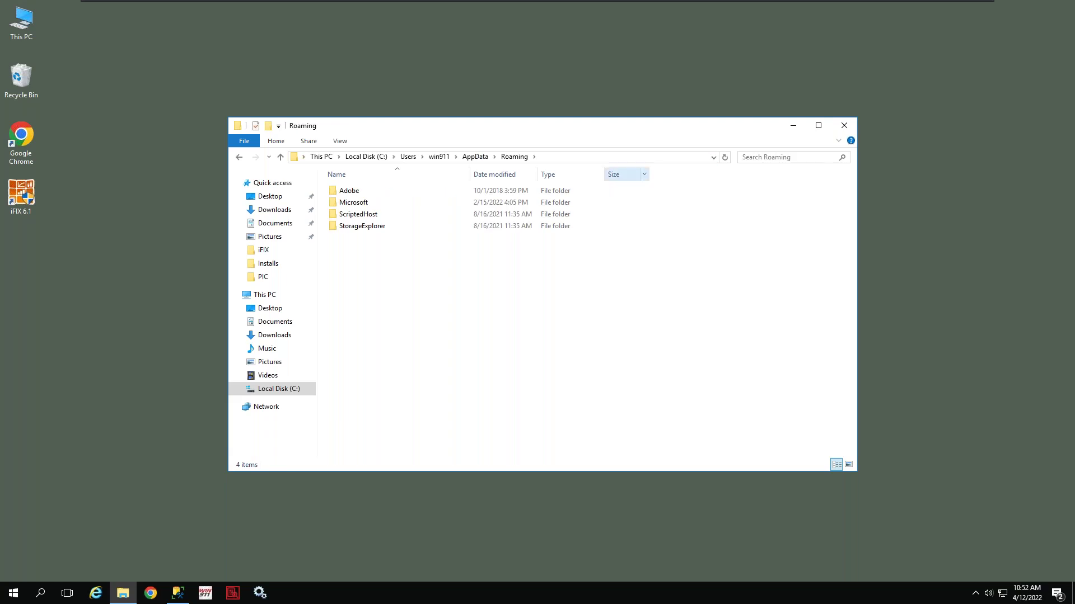
left_click(474, 156)
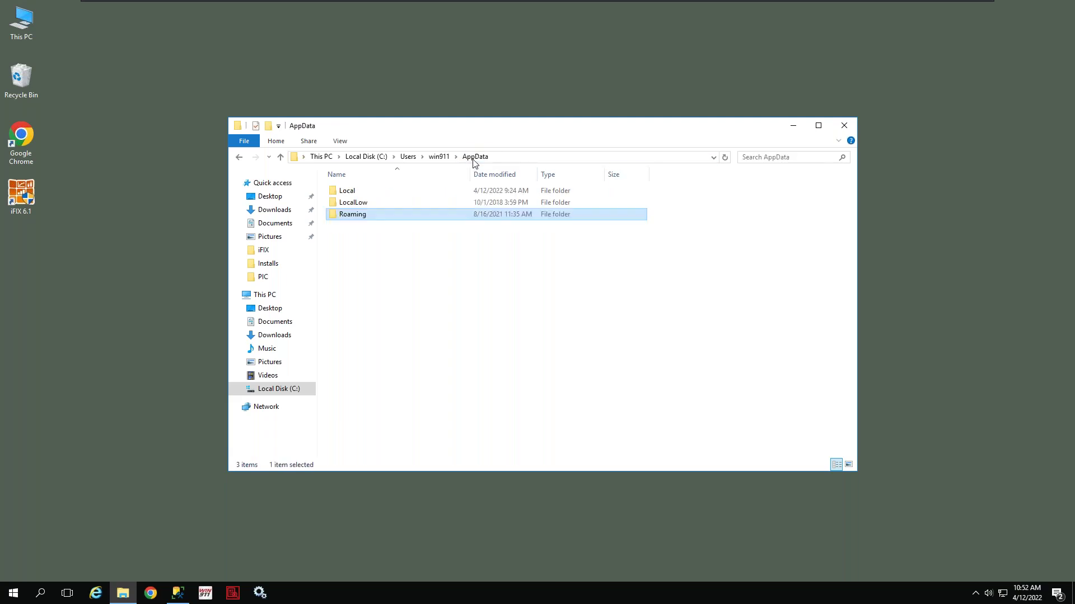
Navigate to %programdata% and open the Workspace Cache folder inside WIN-911 Software
left_click(547, 164)
type("%p")
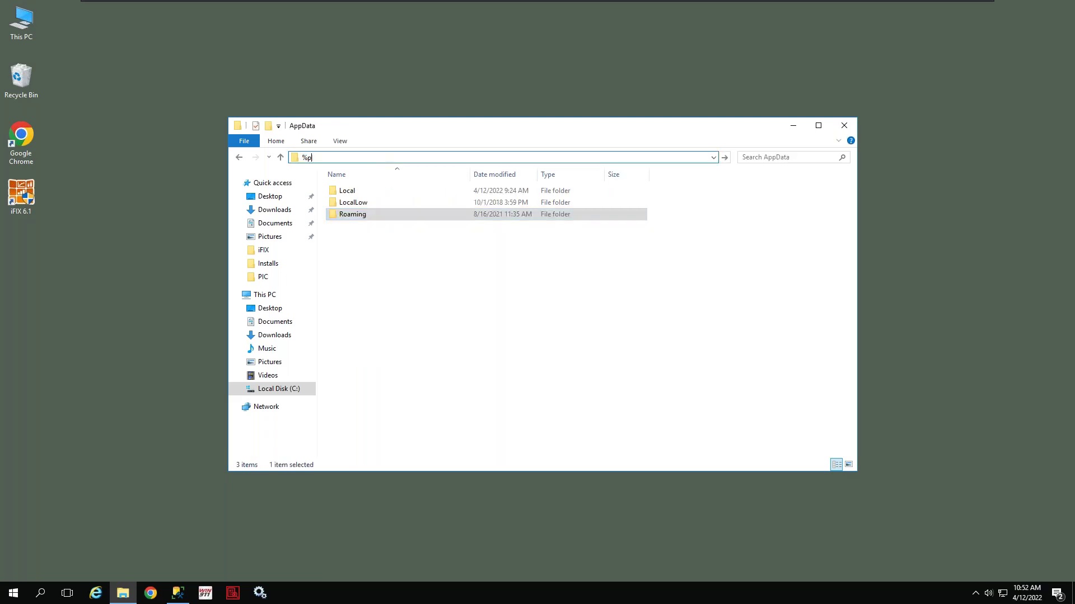
type("rogramdata%")
key("Return")
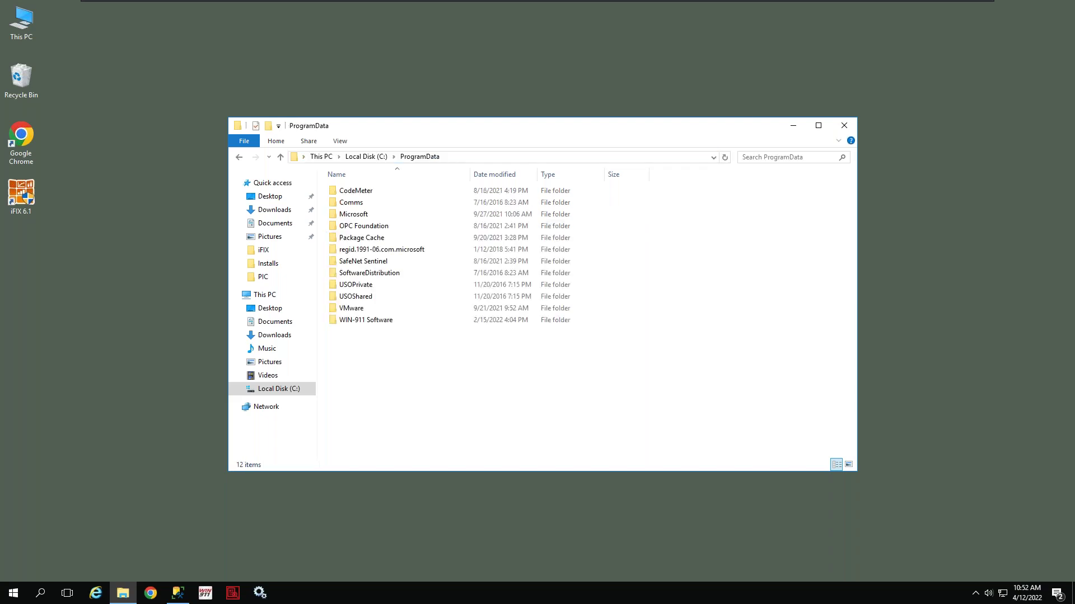
double_click(361, 322)
left_click(368, 239)
double_click(369, 240)
Delete all folders and zip files in the Workspace Cache folder, and close the File Explorer window
left_click_drag(385, 370, 415, 202)
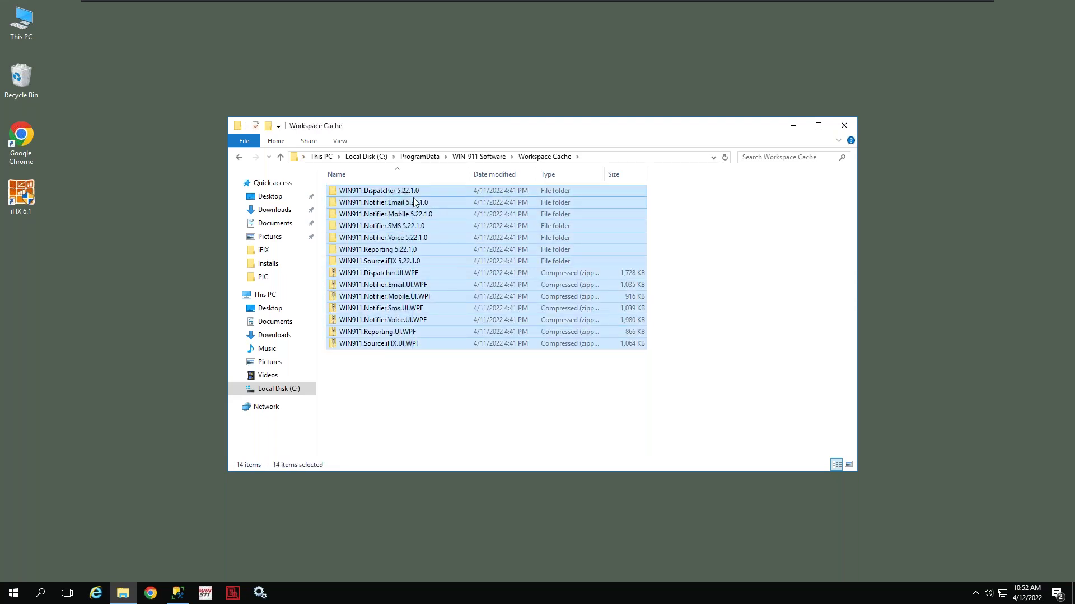
key("Delete")
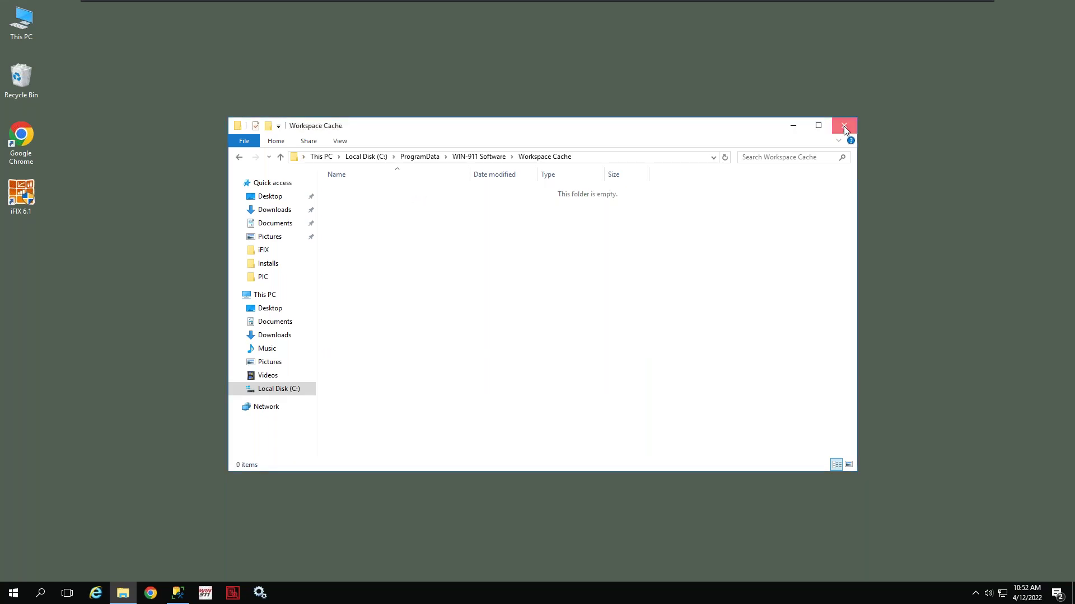
left_click(844, 126)
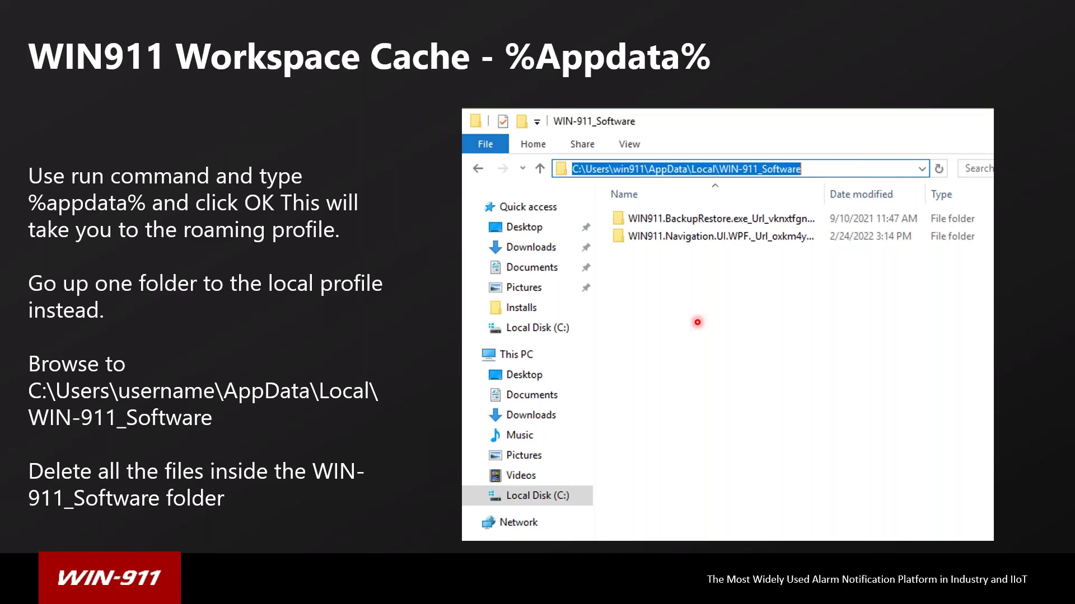
End the slide presentation, switch back to the server desktop and open the WIN-911 Log Viewer
left_click(697, 321)
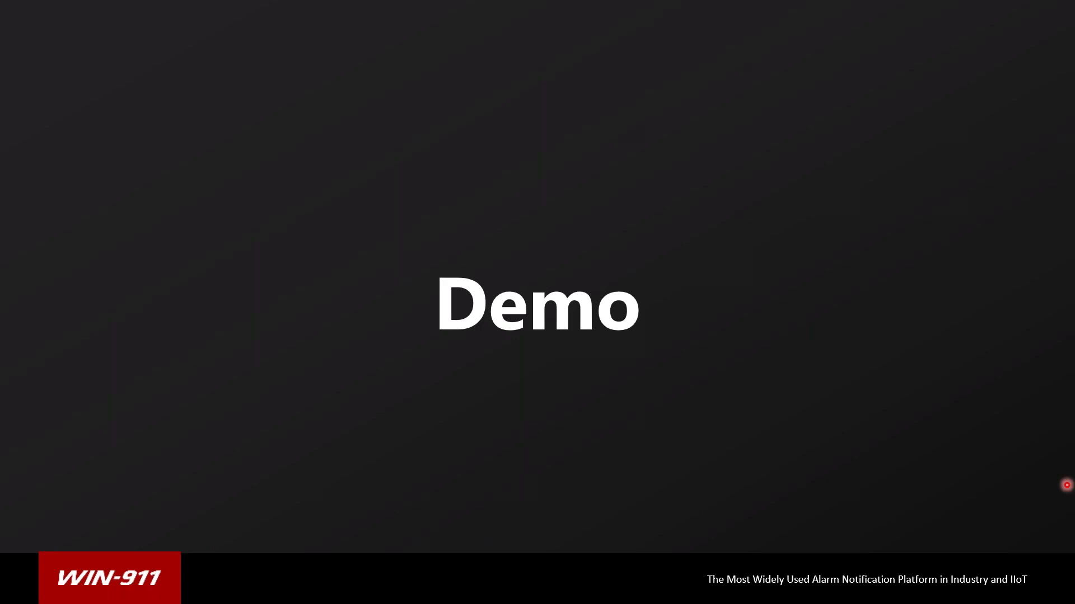
key("Escape")
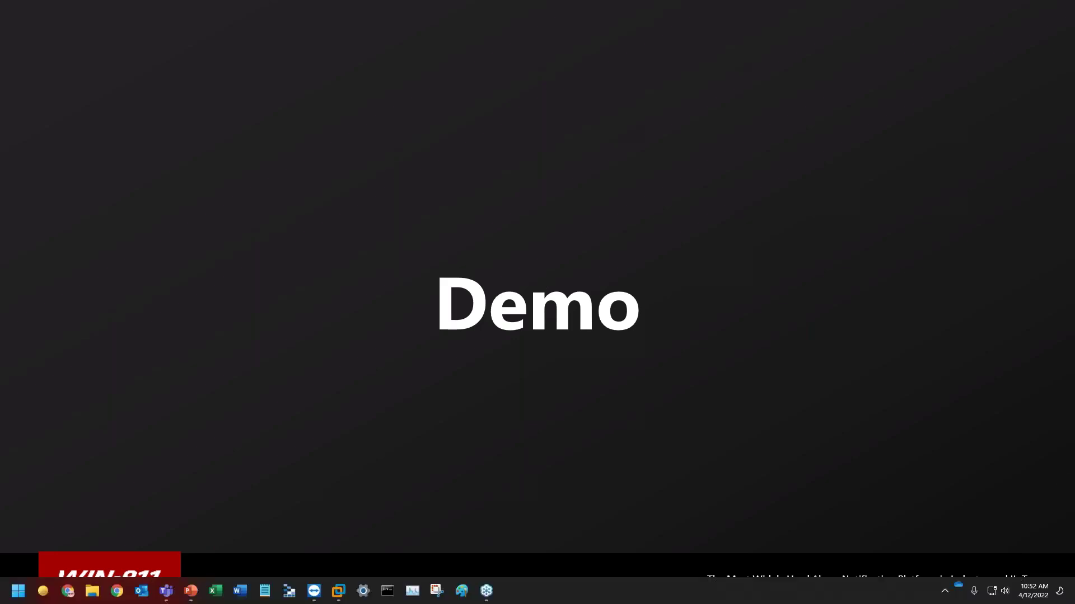
key("alt+Tab")
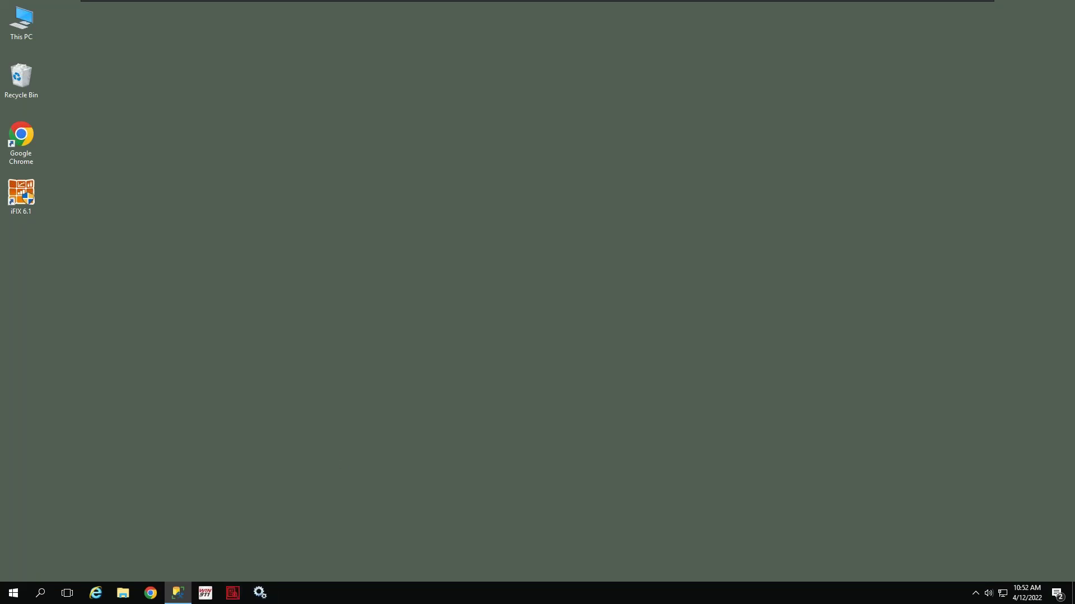
left_click(233, 593)
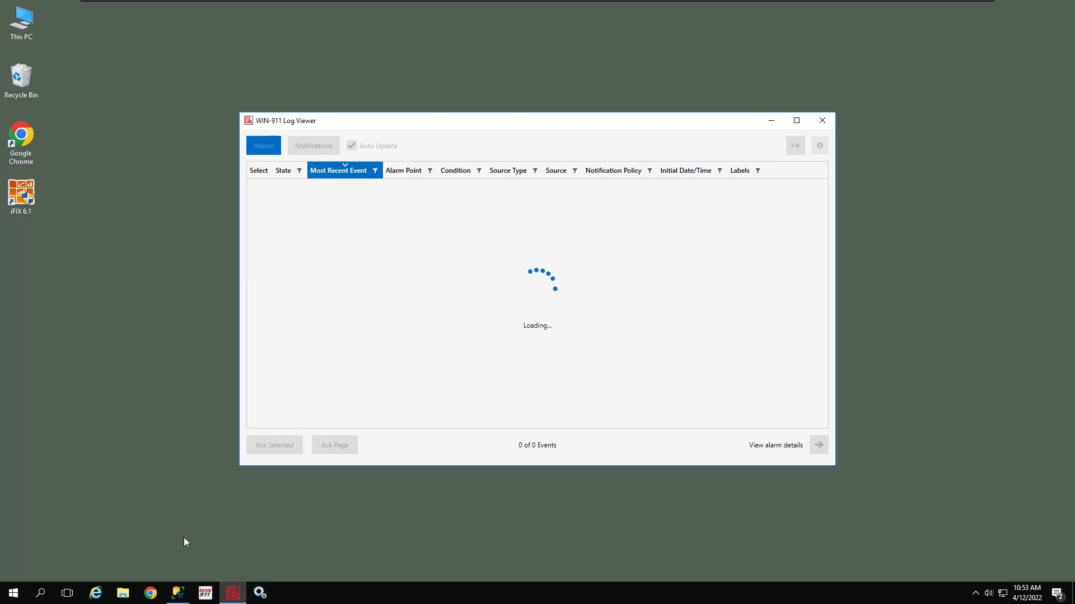
Switch to SQL Server Management Studio, list the server's security logins and select IFIX_2021\win911
mouse_move(178, 593)
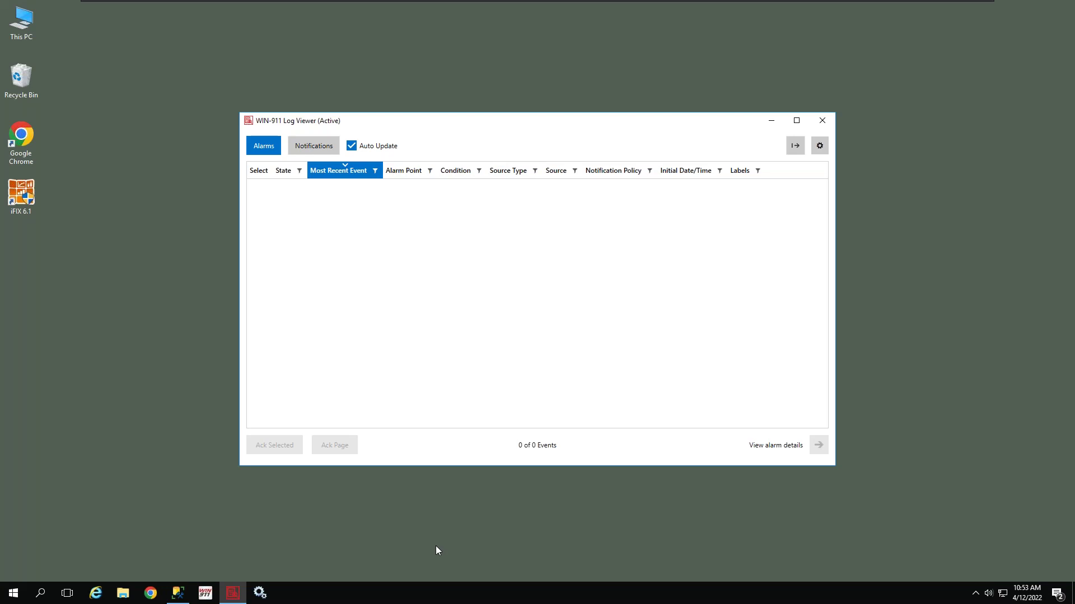
left_click(178, 594)
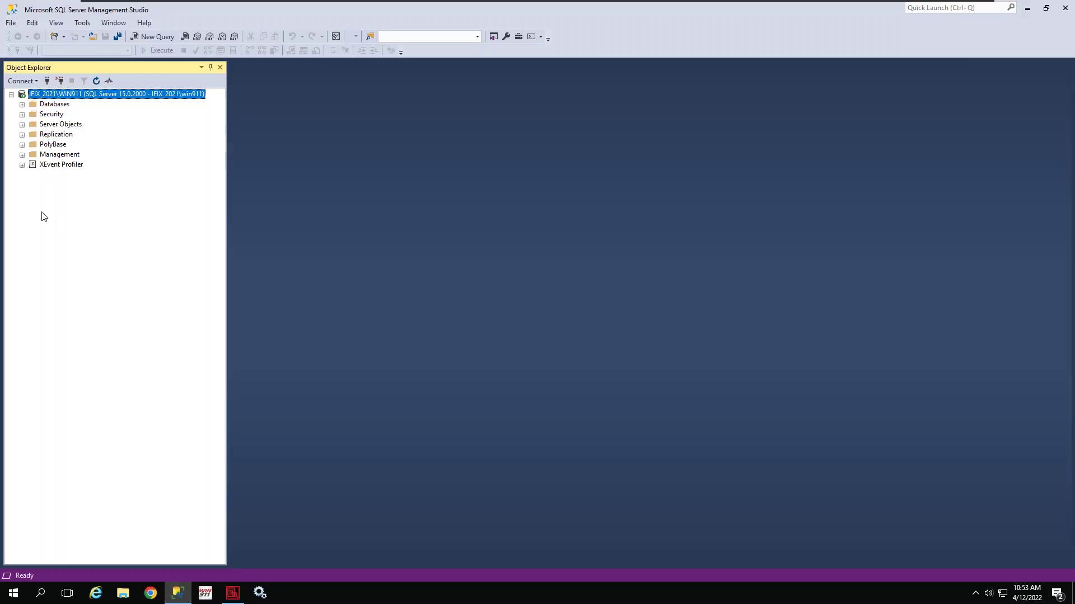
double_click(55, 115)
double_click(60, 124)
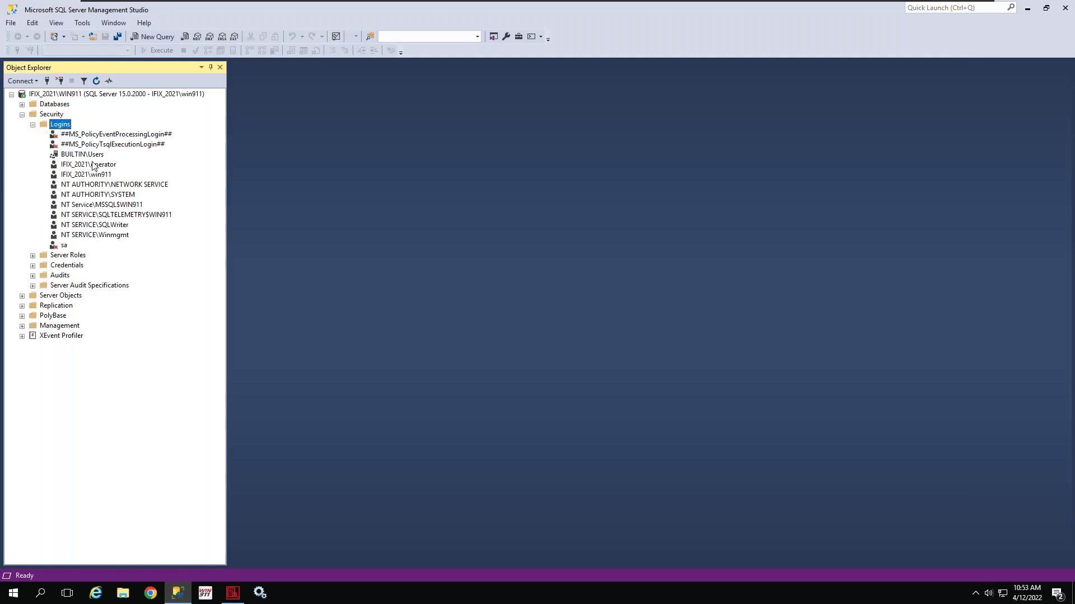
left_click(96, 174)
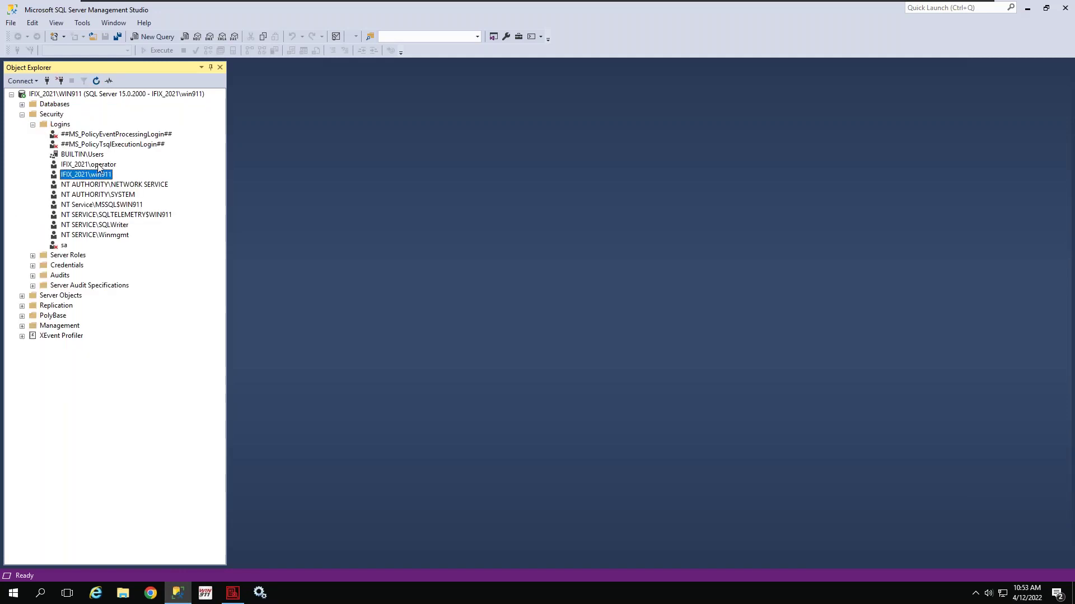
Review the server roles in the IFIX_2021\operator login's properties, close them and minimize Management Studio
left_click(98, 165)
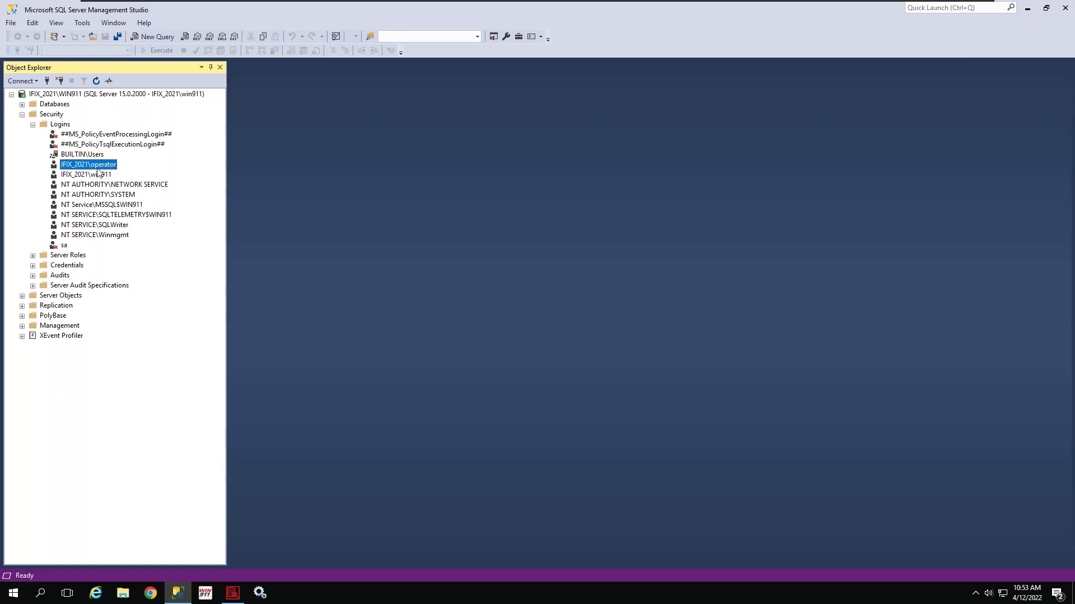
right_click(98, 166)
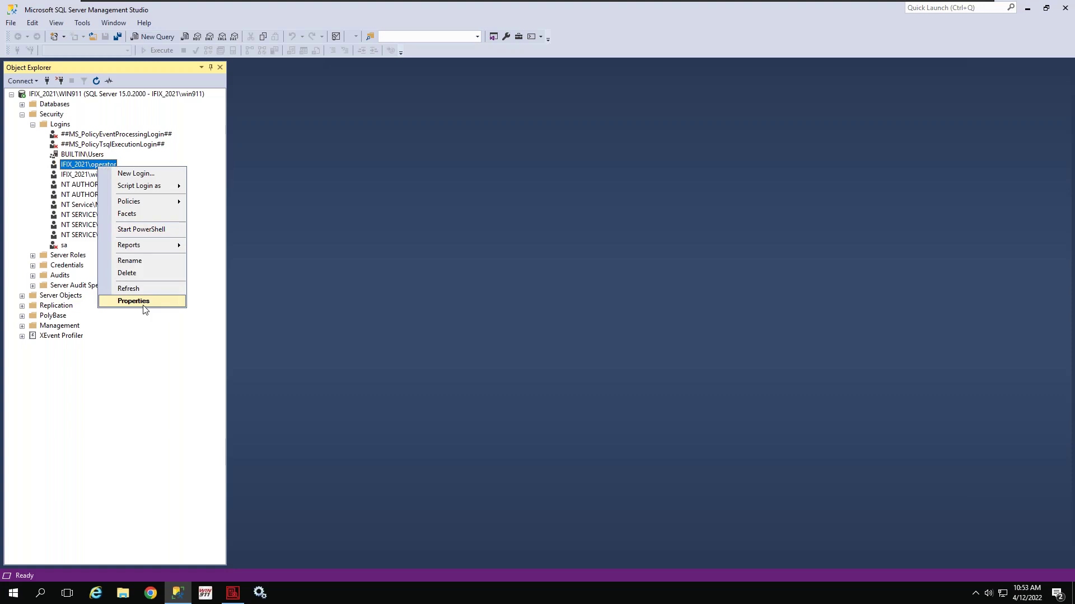
left_click(134, 302)
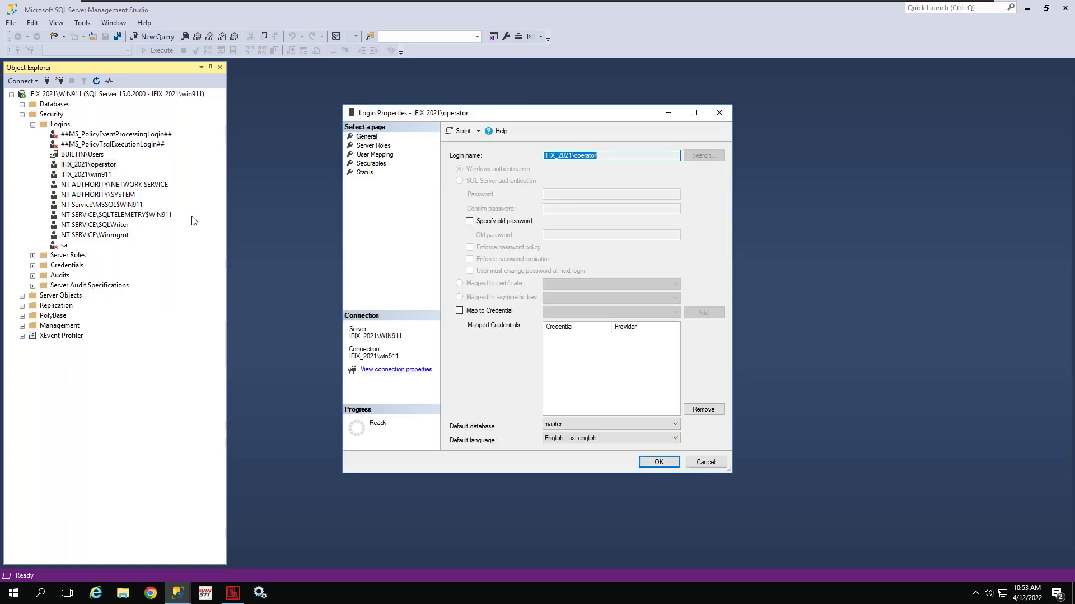
left_click(373, 146)
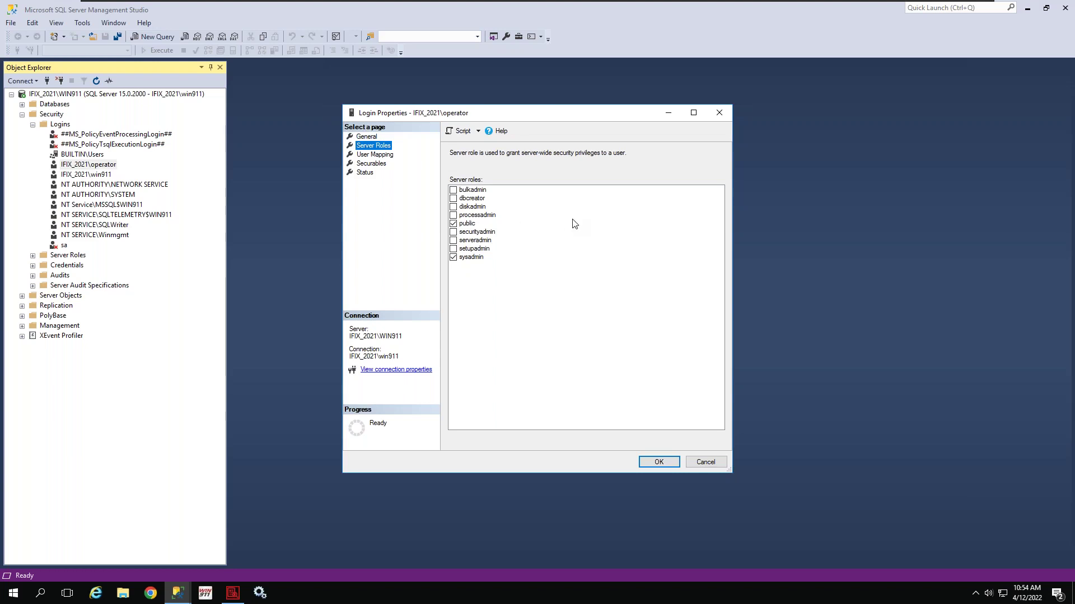
left_click(719, 112)
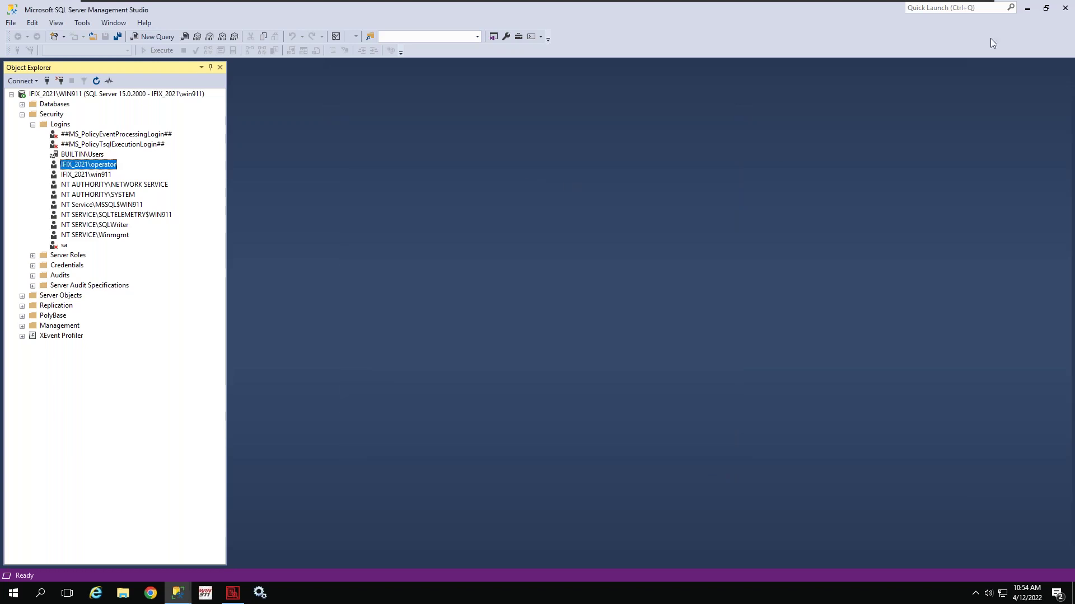
left_click(1027, 8)
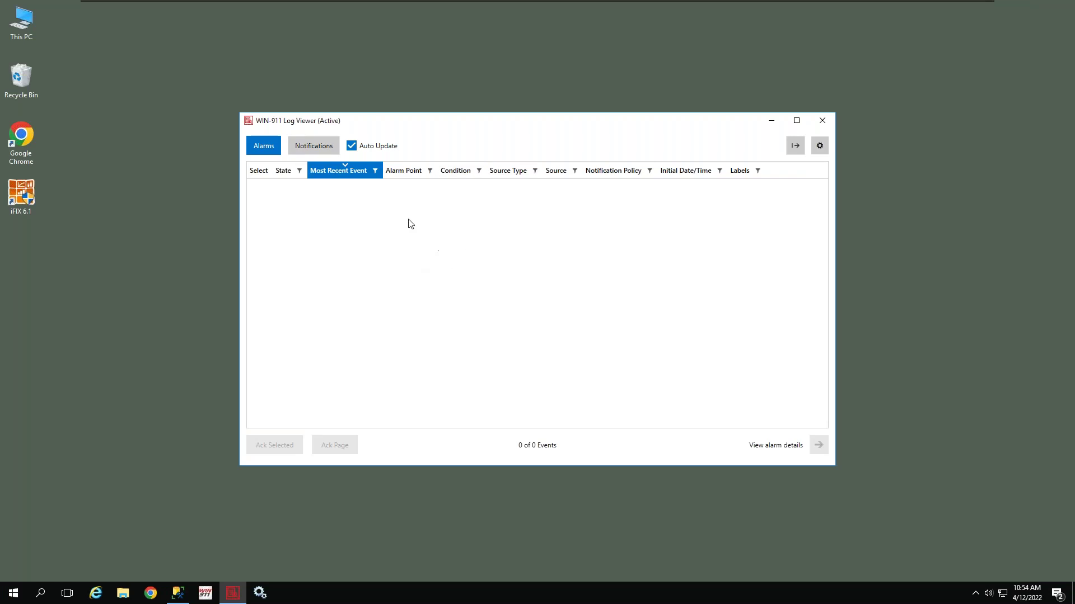
Turn off automatic updating in the WIN-911 Log Viewer and display events starting from 4/10/2022
left_click(352, 146)
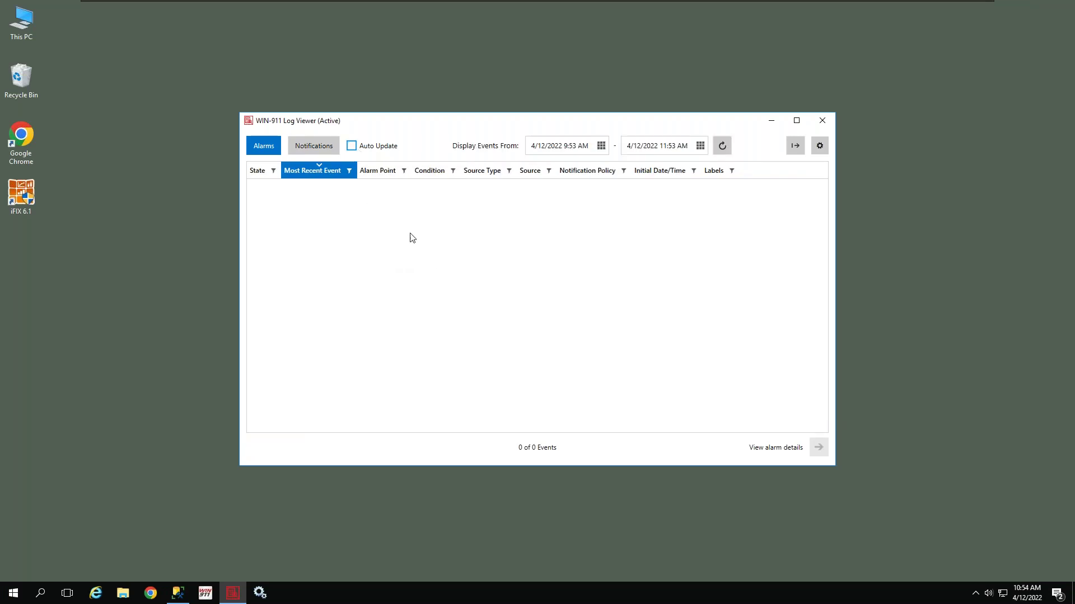
left_click(601, 146)
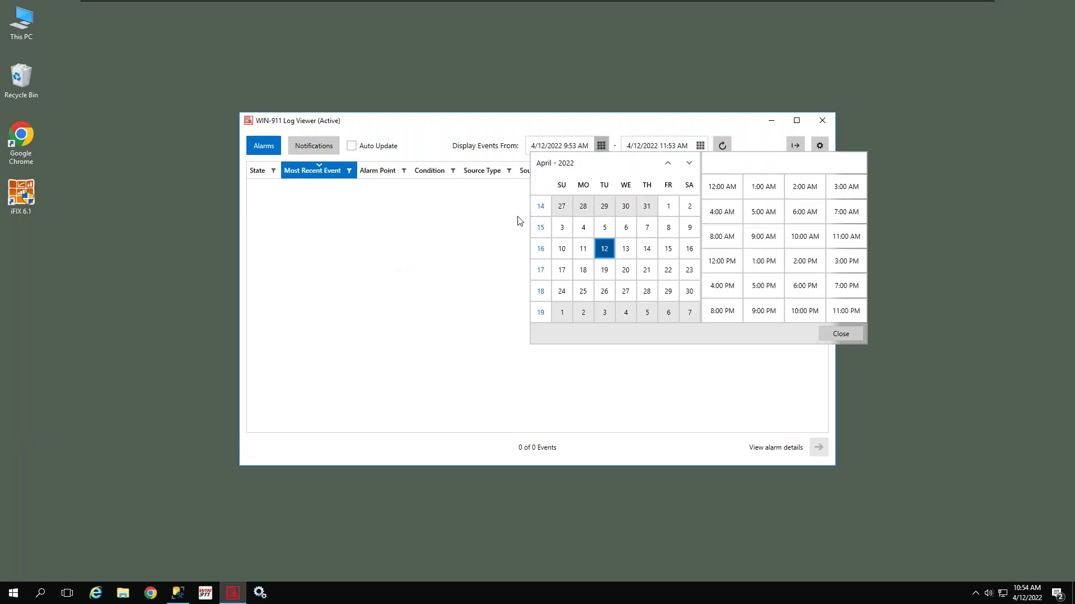
left_click(562, 250)
left_click(840, 333)
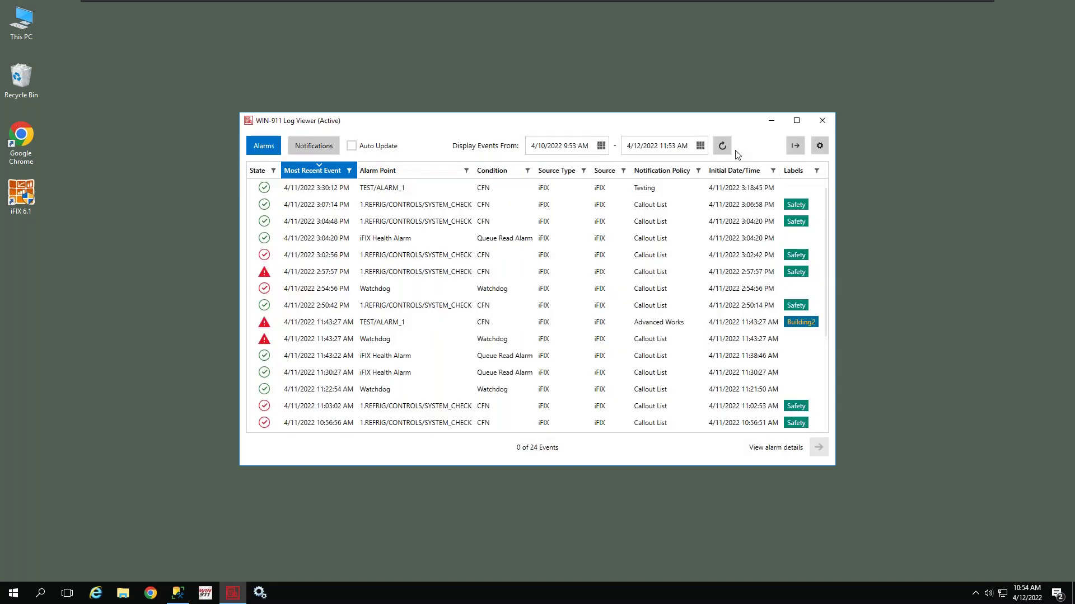
left_click(722, 146)
Browse the alarm list and examine the acknowledgement details of the 4/11/2022 3:02:56 PM 1.REFRIG/CONTROLS/SYSTEM_CHECK alarm
scroll(376, 253, "down", 3)
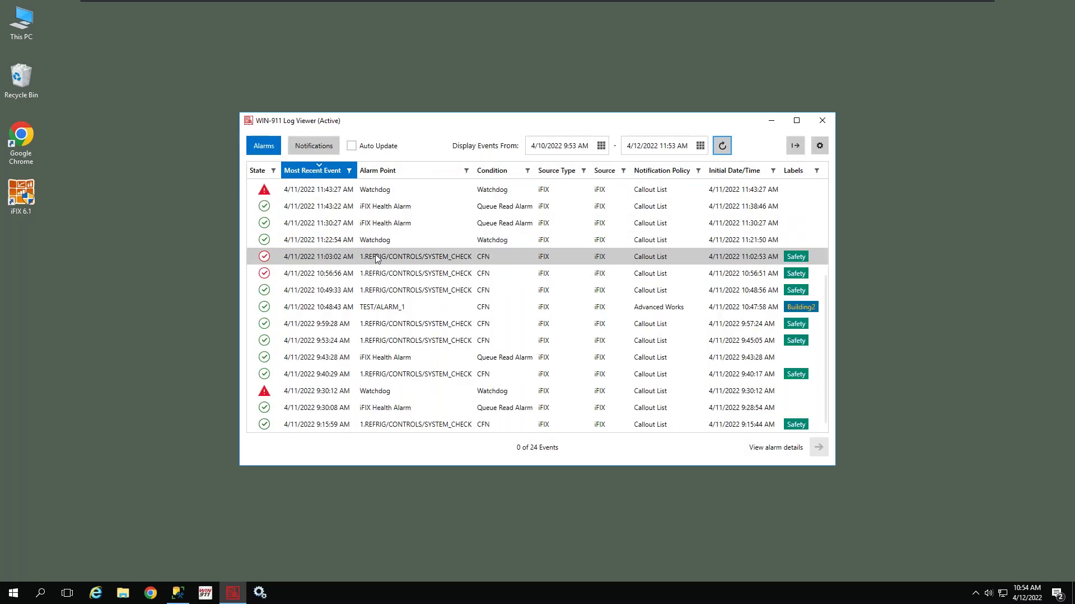
scroll(376, 253, "up", 3)
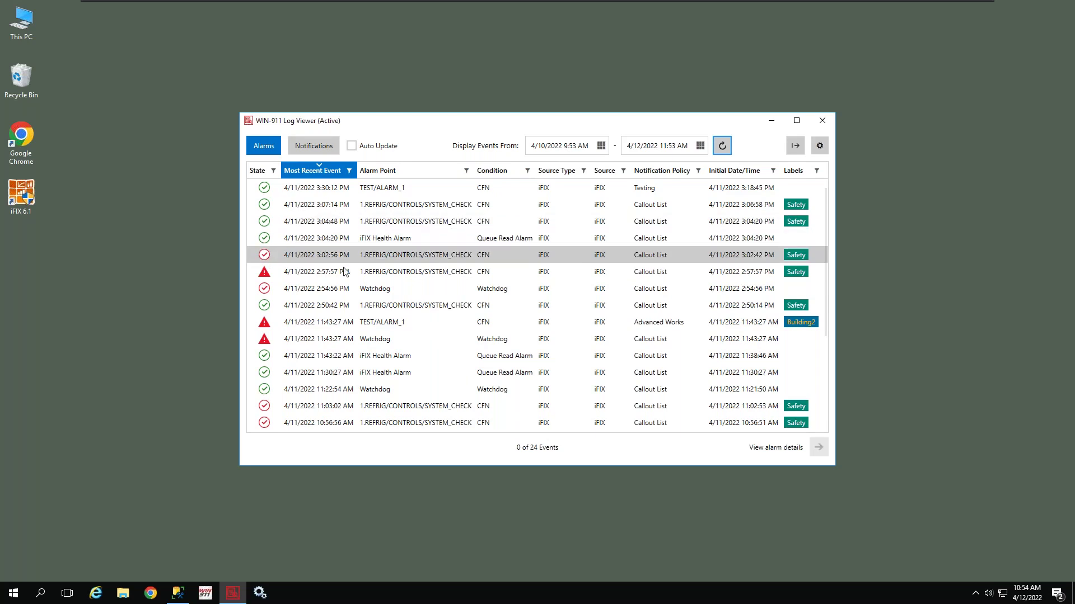
double_click(316, 259)
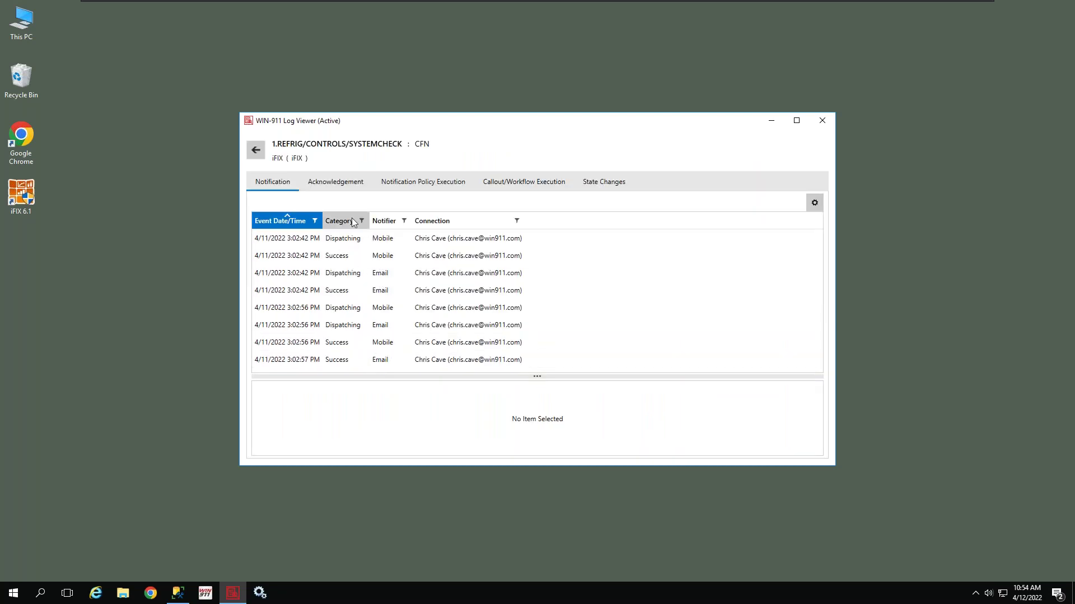
left_click(351, 186)
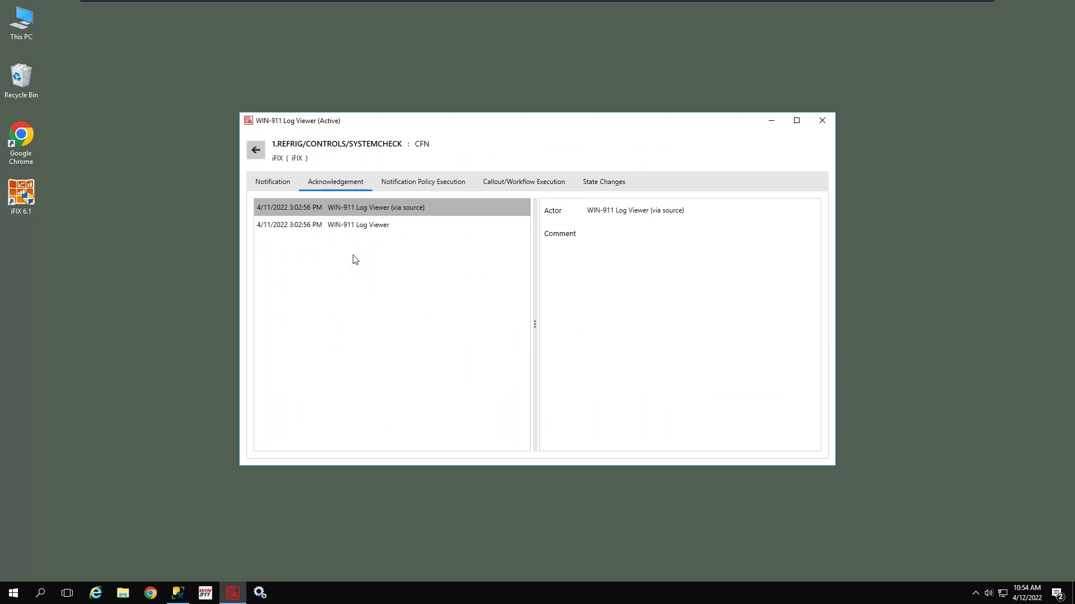
Review the alarm's notification policy execution, callout/workflow execution and state changes, and return to the alarm list
left_click(406, 188)
left_click(496, 187)
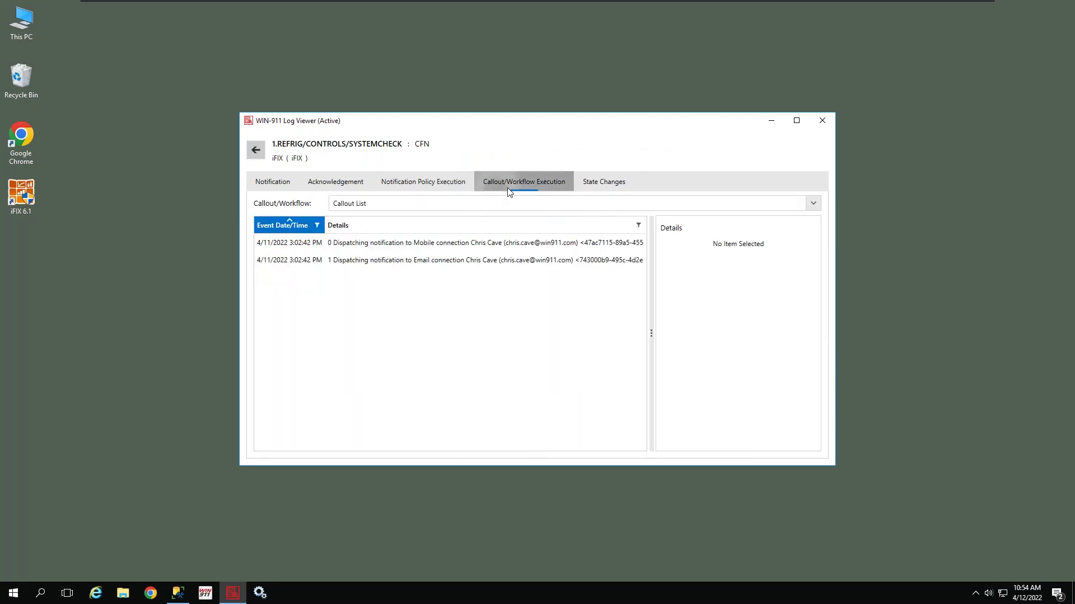
left_click(595, 185)
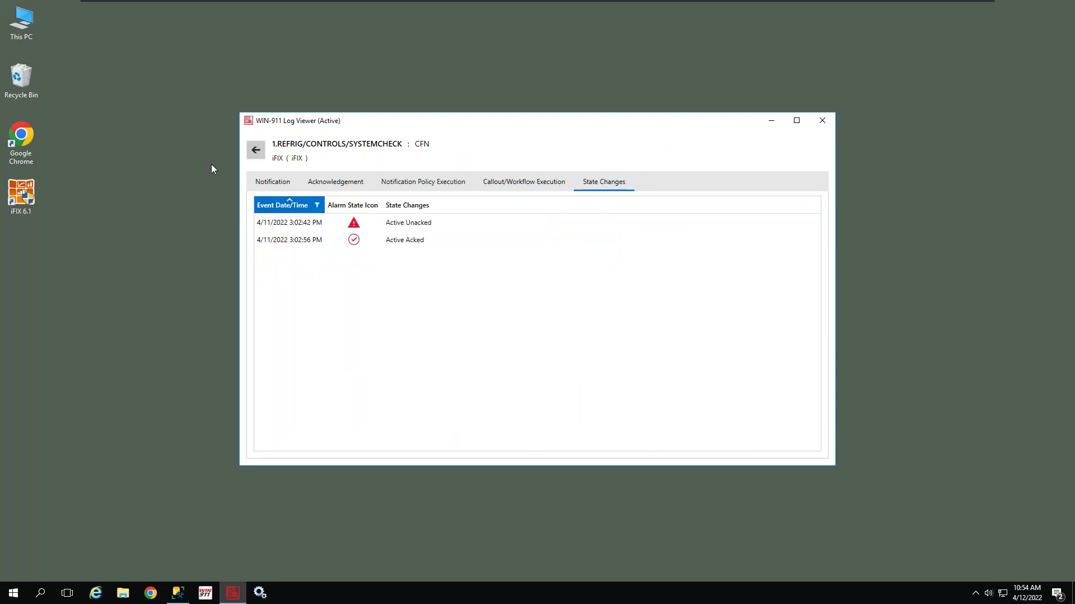
left_click(258, 149)
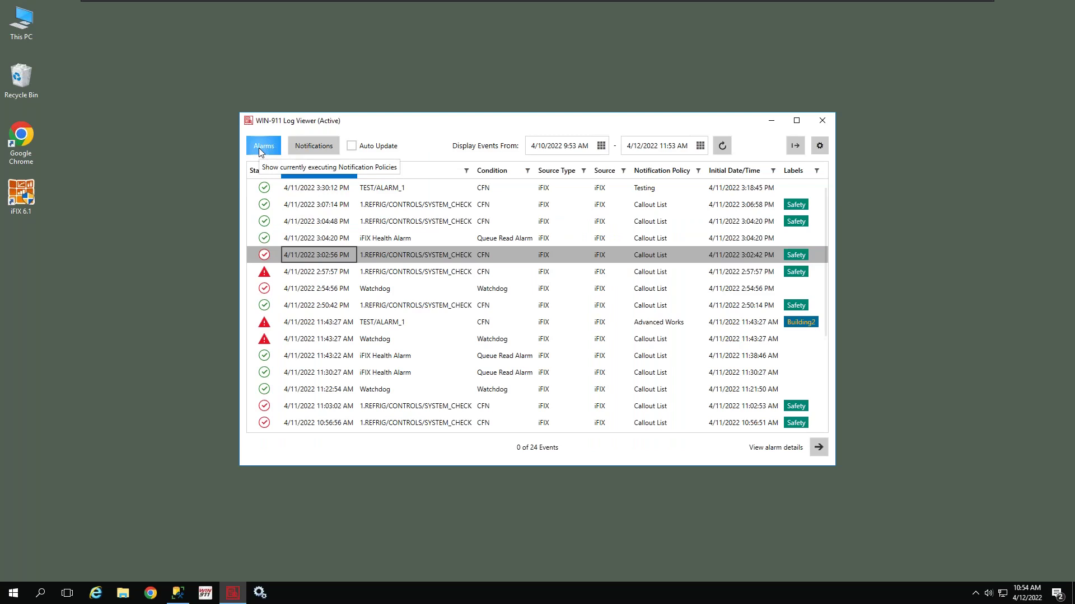
Show the Suppressed column in the alarm list and hide it again
left_click(821, 146)
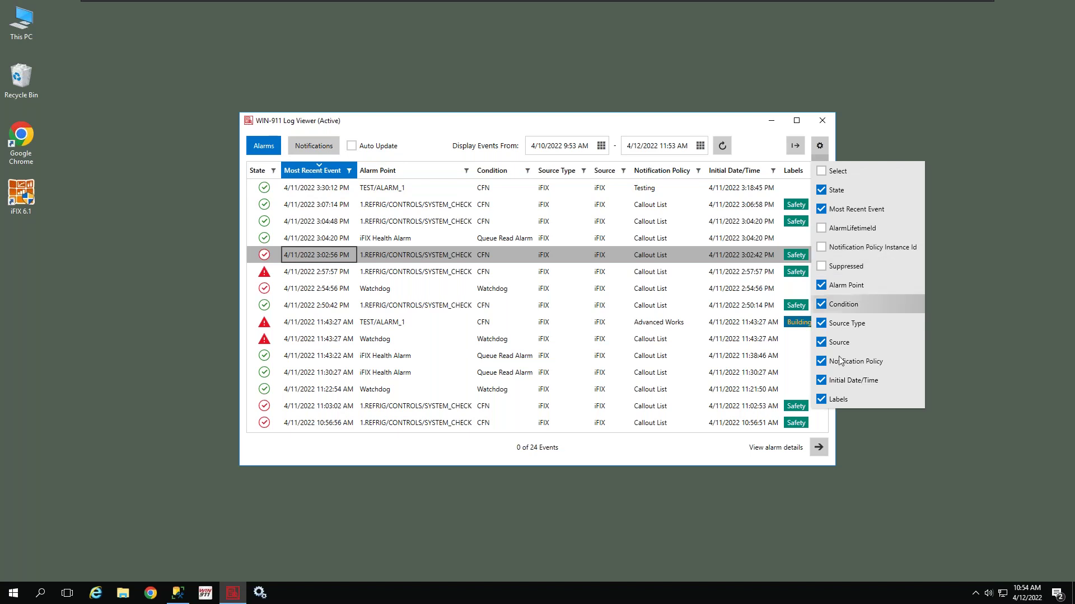
left_click(822, 267)
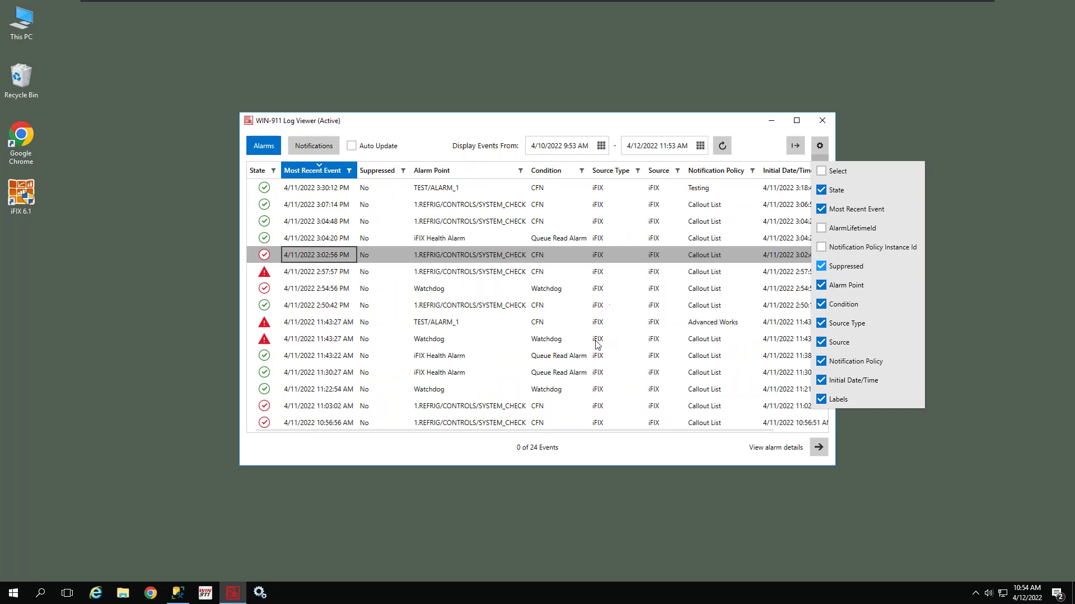
left_click(833, 267)
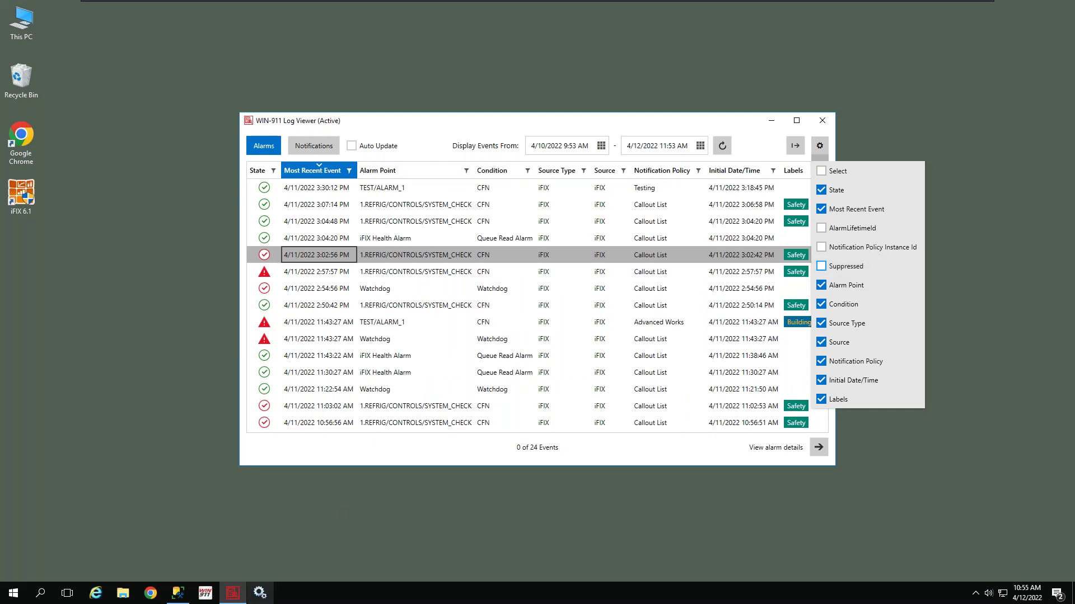
Switch to Services and inspect the logon account and password fields in the WIN-911 Dispatcher Runtime service's properties
left_click(260, 595)
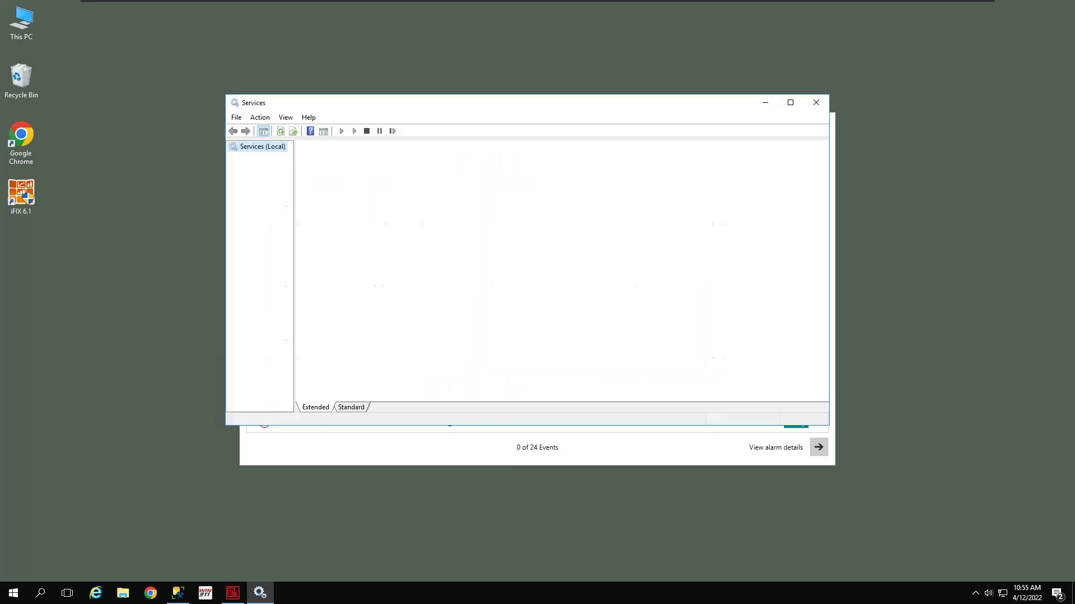
left_click(473, 302)
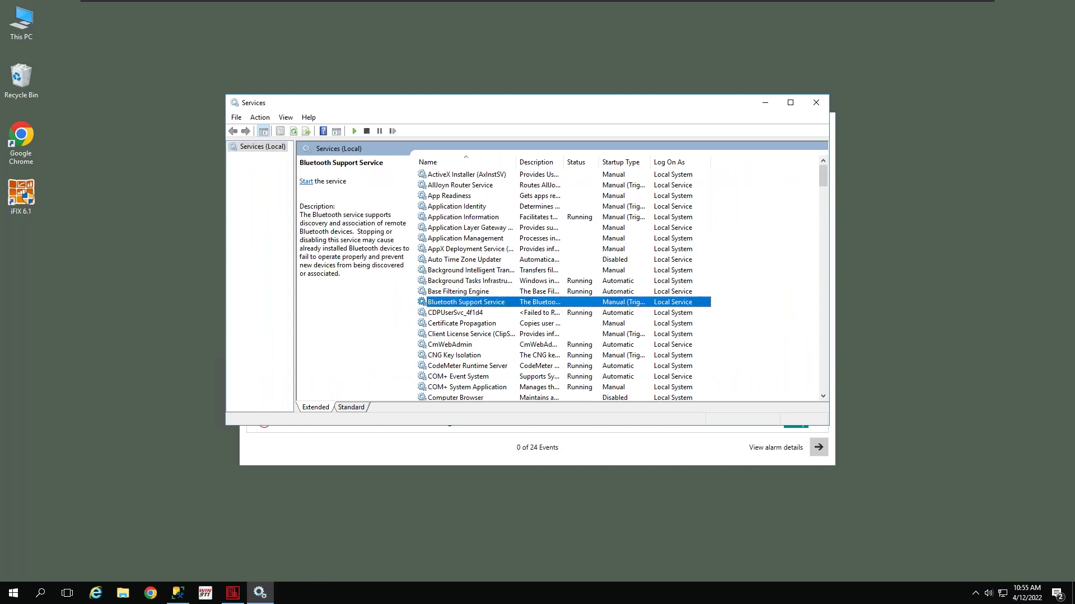
key("w")
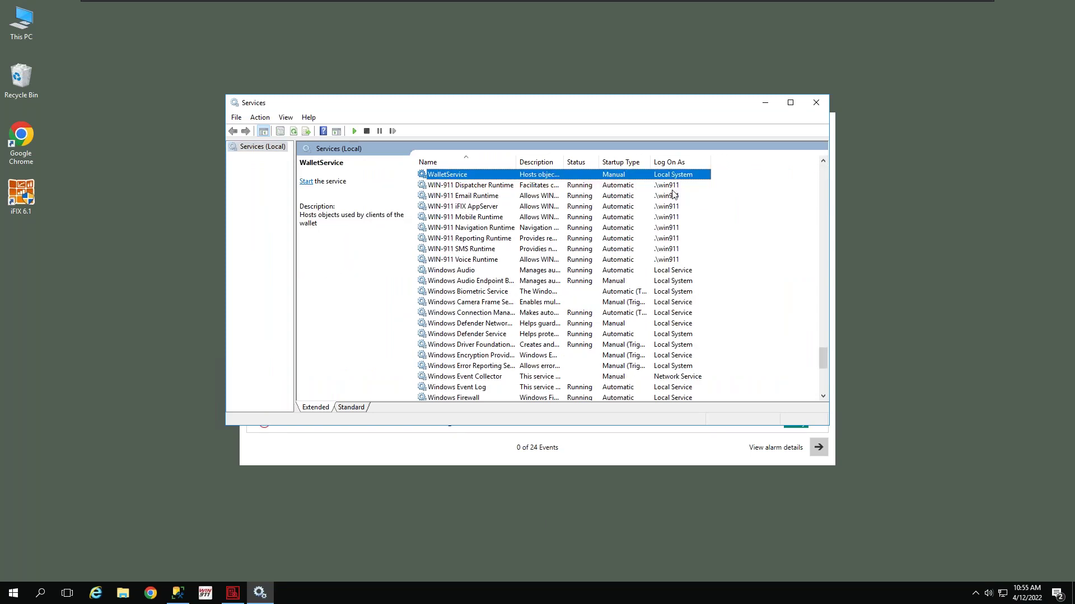
double_click(504, 186)
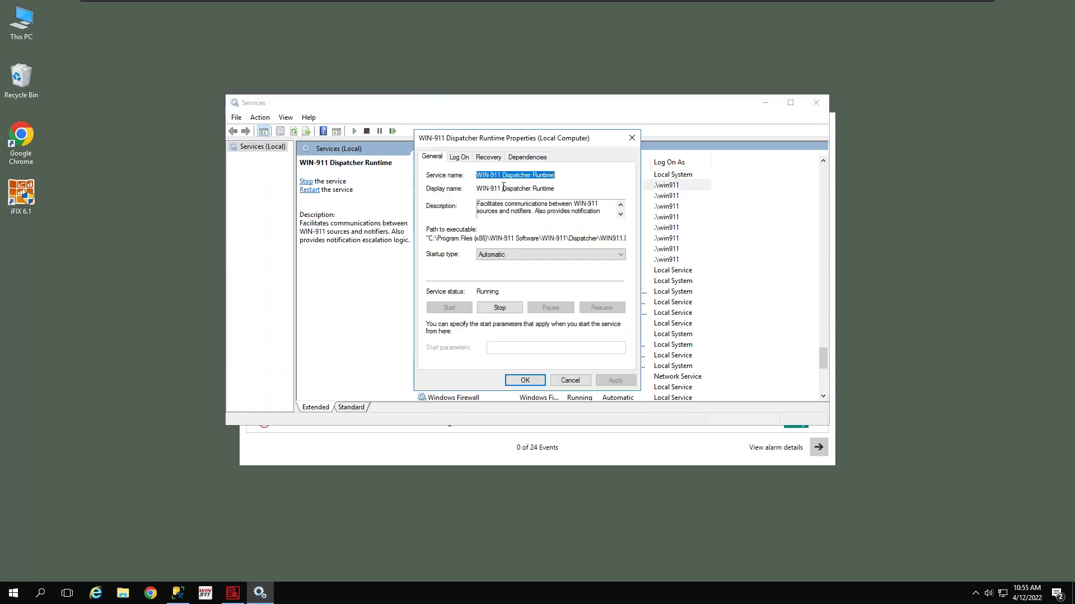
left_click(460, 157)
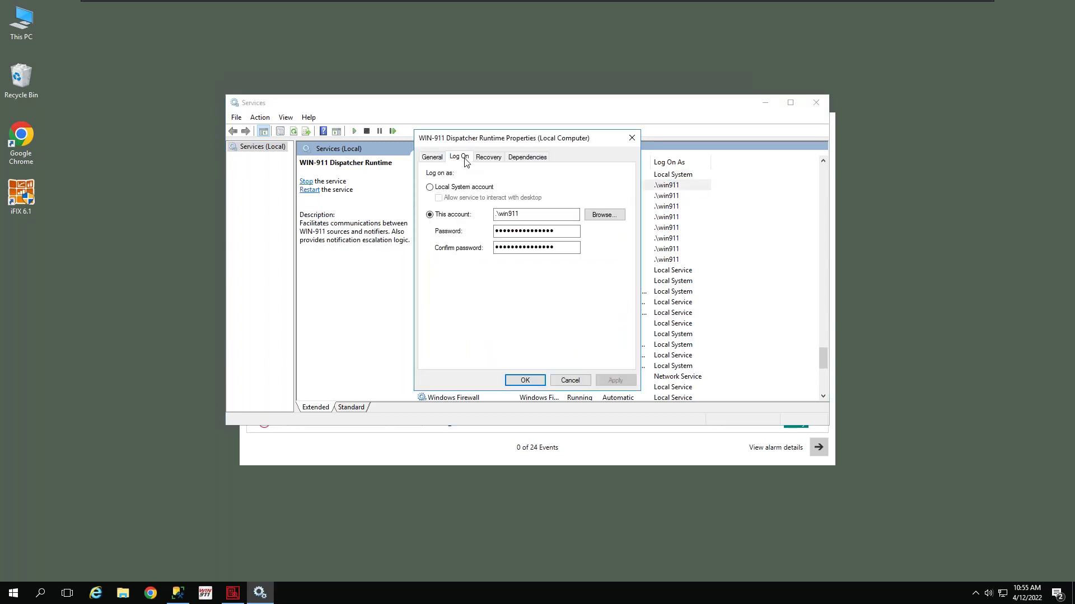
double_click(535, 231)
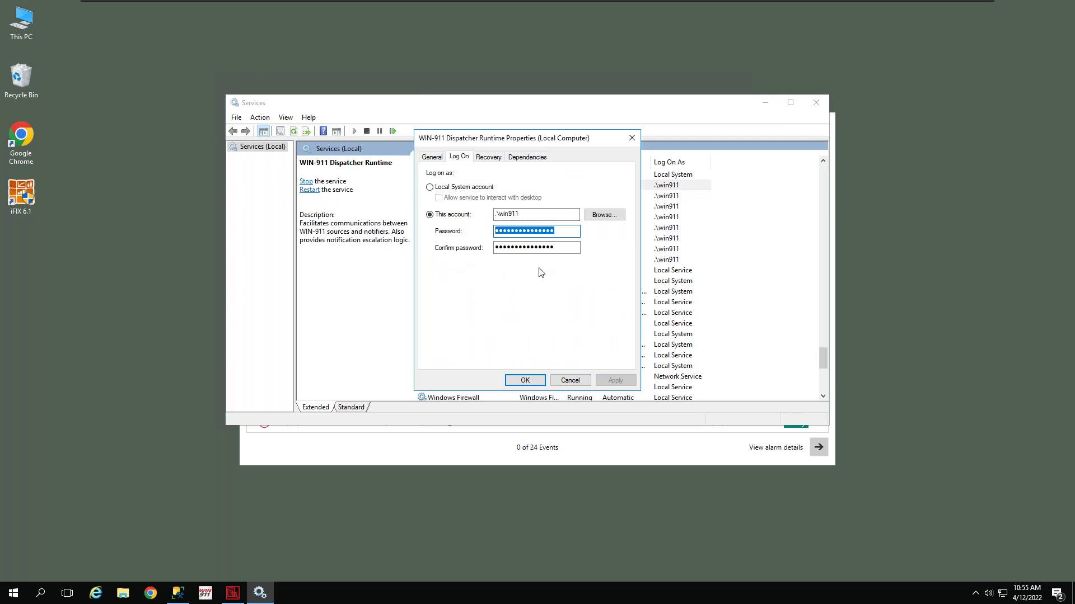
double_click(558, 246)
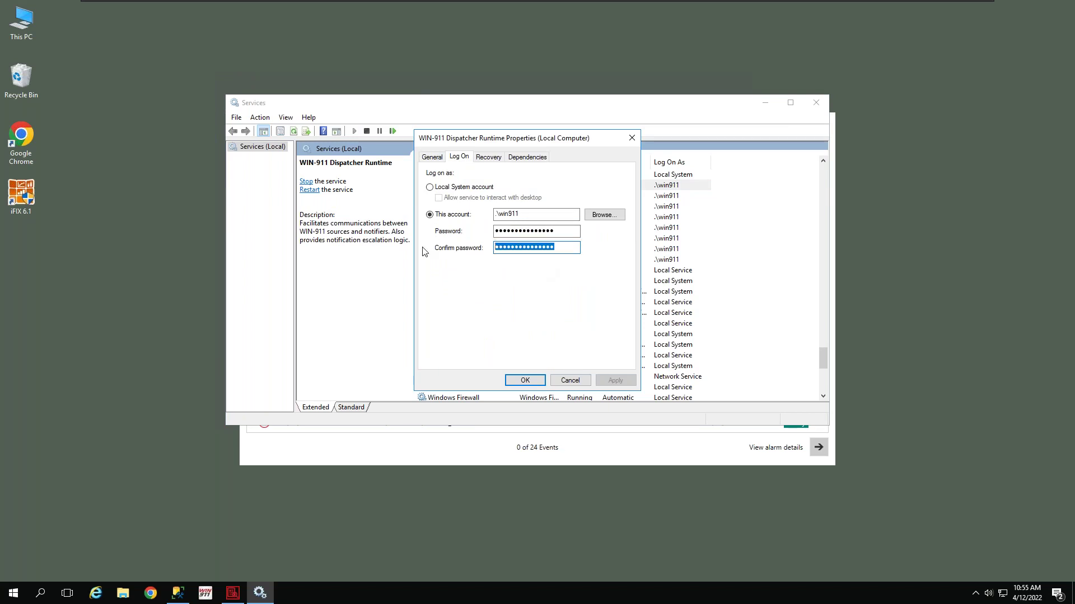
Launch WIN-911 Security Configuration and dismiss the WIN-911 Dispatcher Runtime properties without changes
left_click(13, 593)
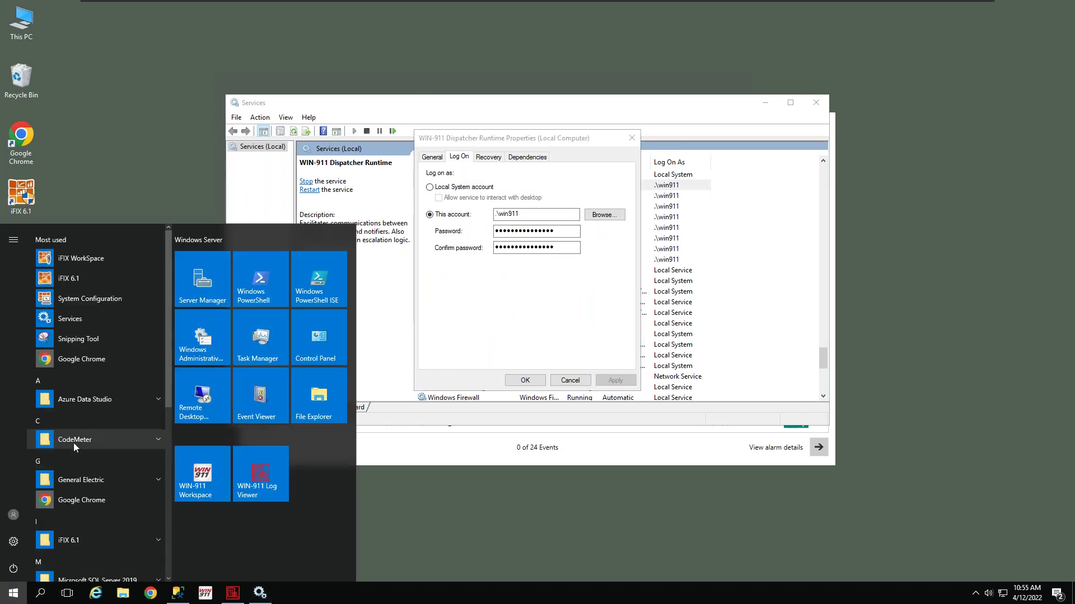
scroll(72, 442, "down", 10)
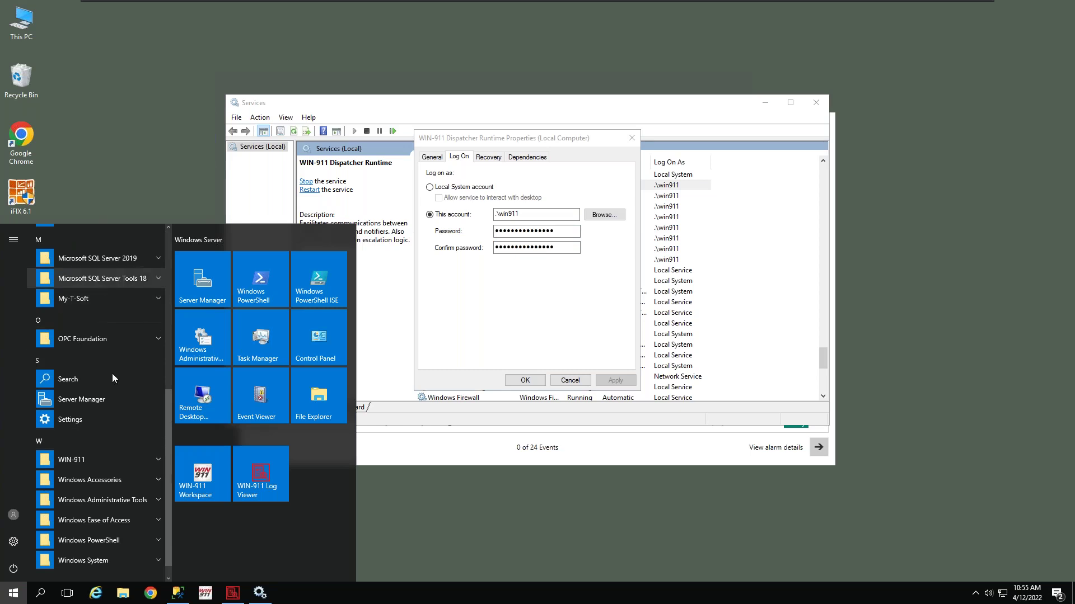
left_click(95, 458)
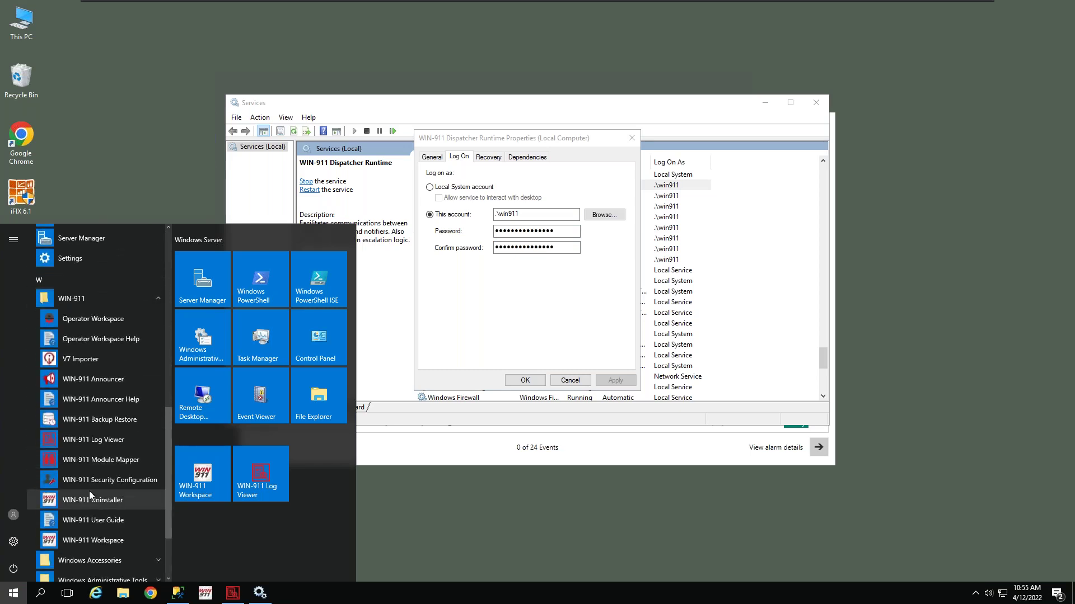
scroll(99, 444, "down", 3)
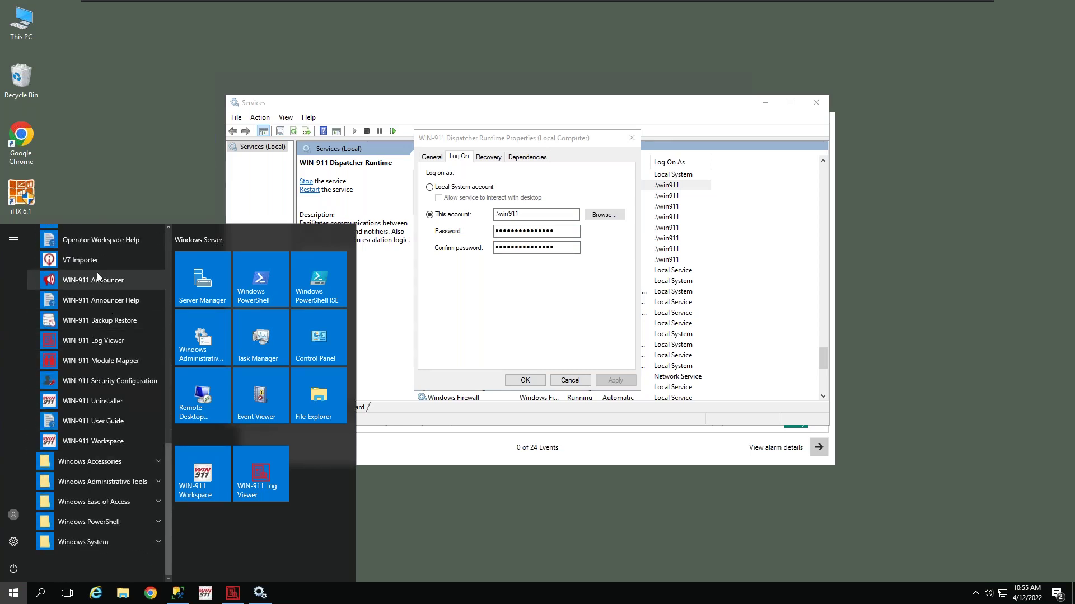
left_click(98, 379)
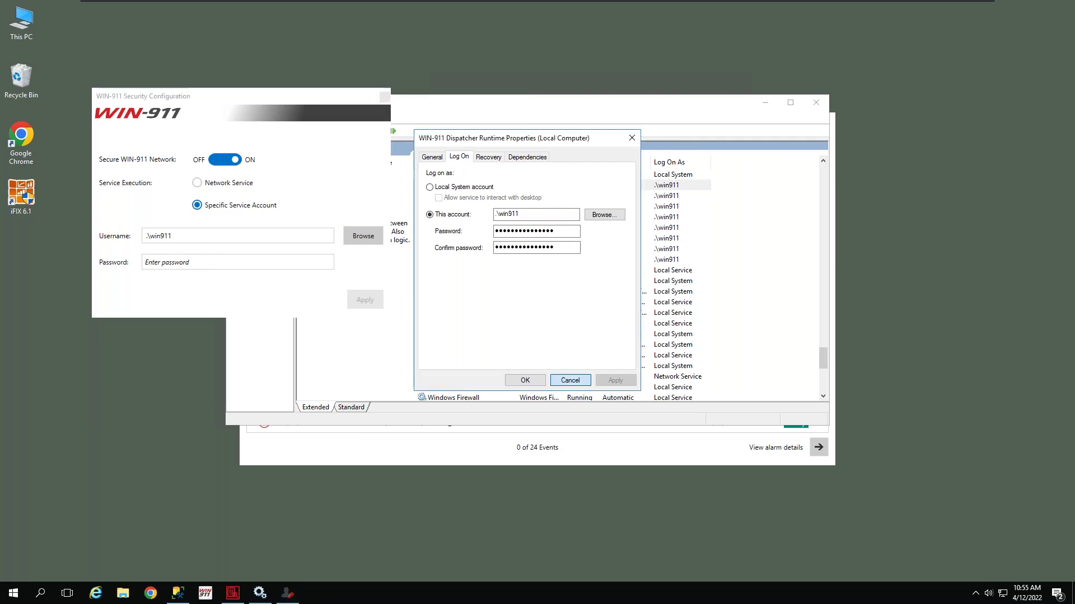
left_click(569, 381)
Browse for IFIX_2021\operator as the specific service account's username, and close the Security Configuration without applying it
left_click(175, 264)
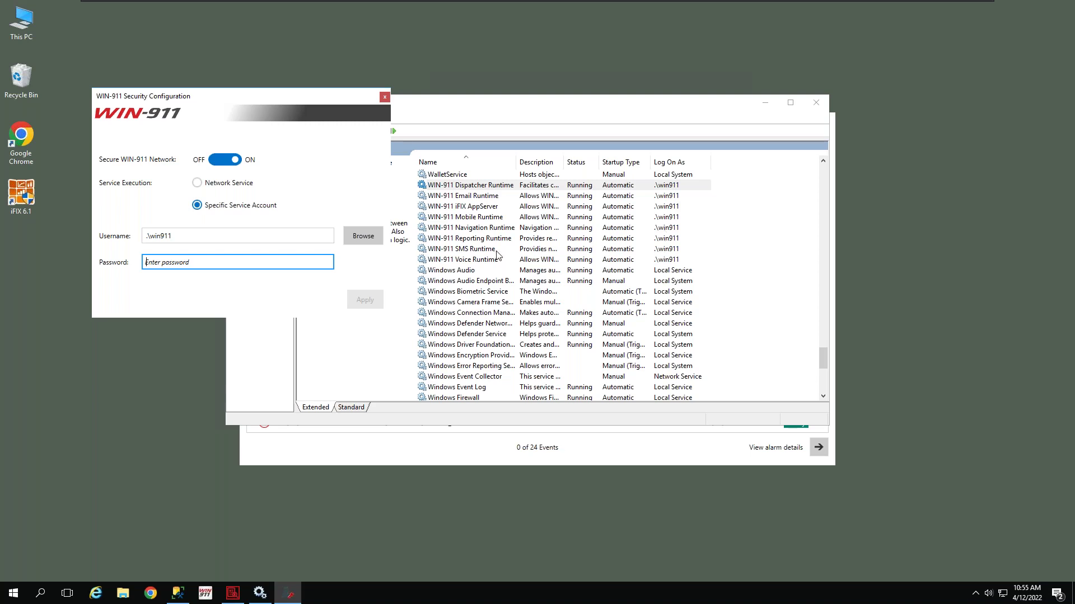
left_click(255, 238)
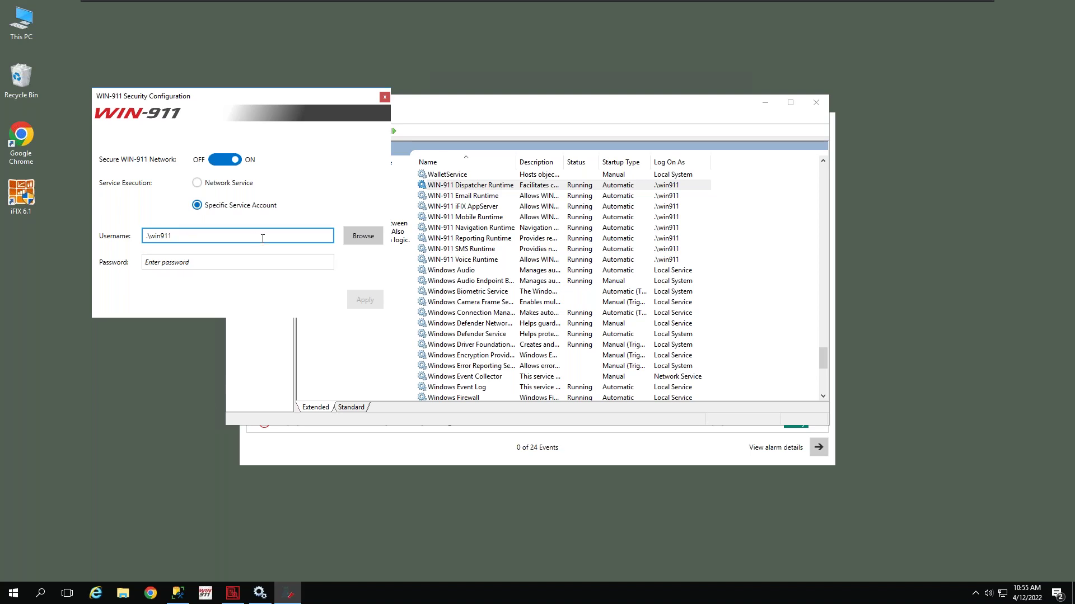
left_click(363, 237)
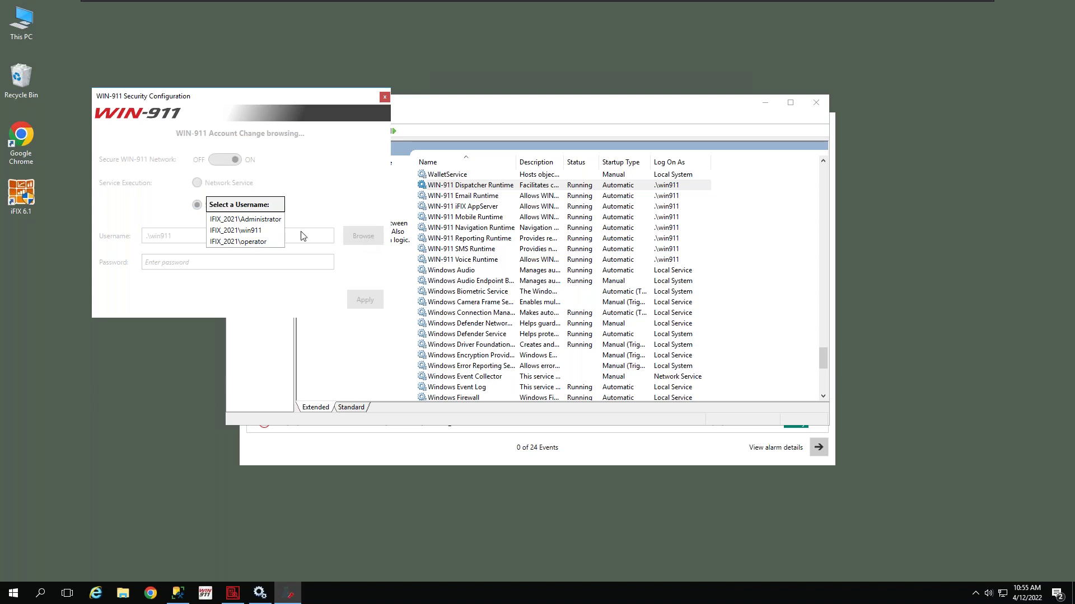
left_click(248, 242)
left_click(205, 260)
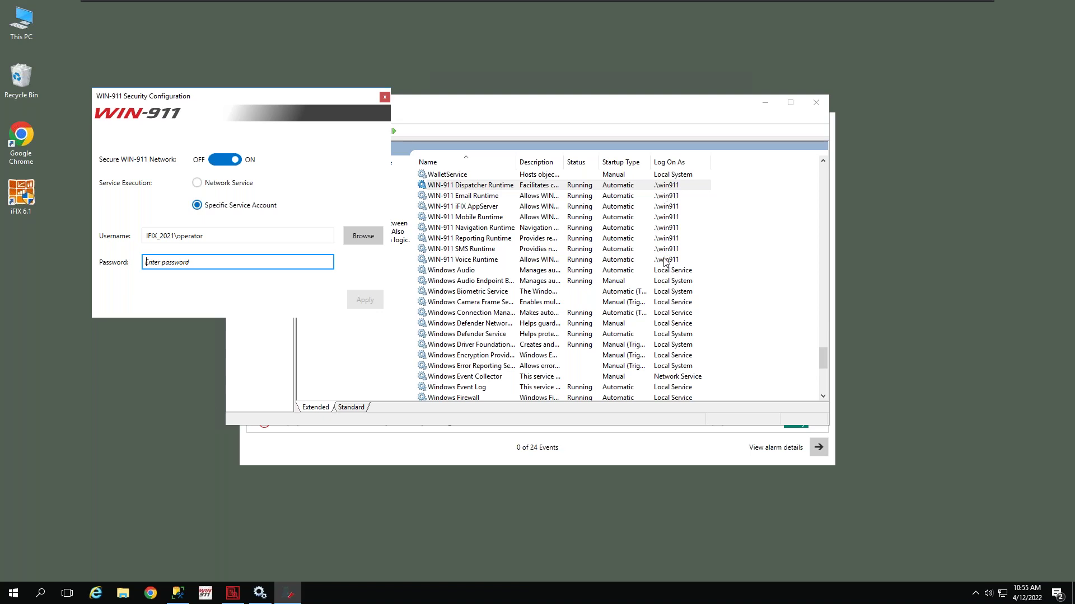
left_click(385, 98)
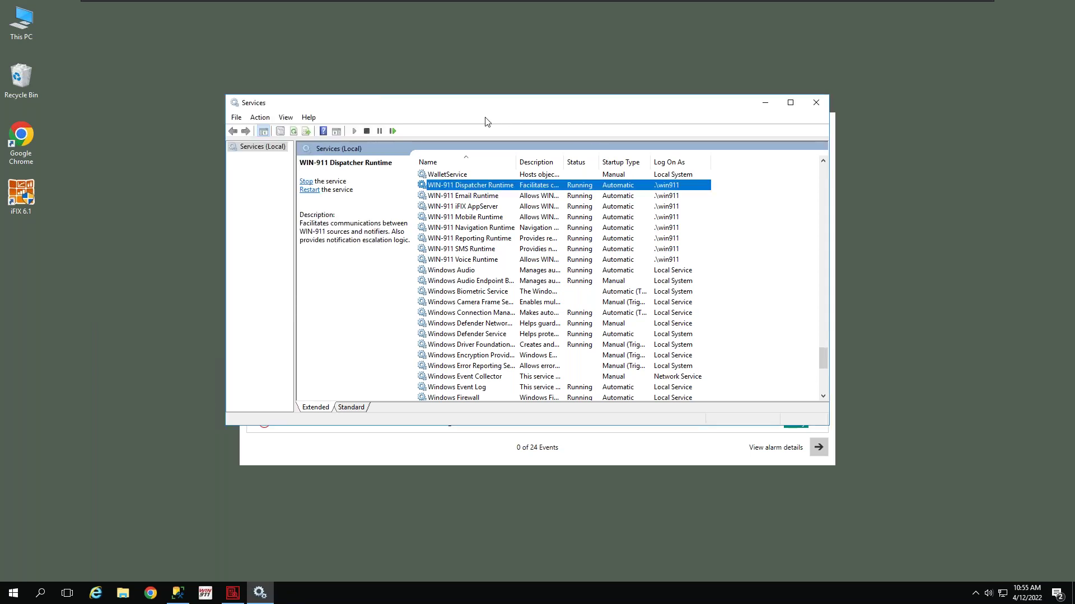